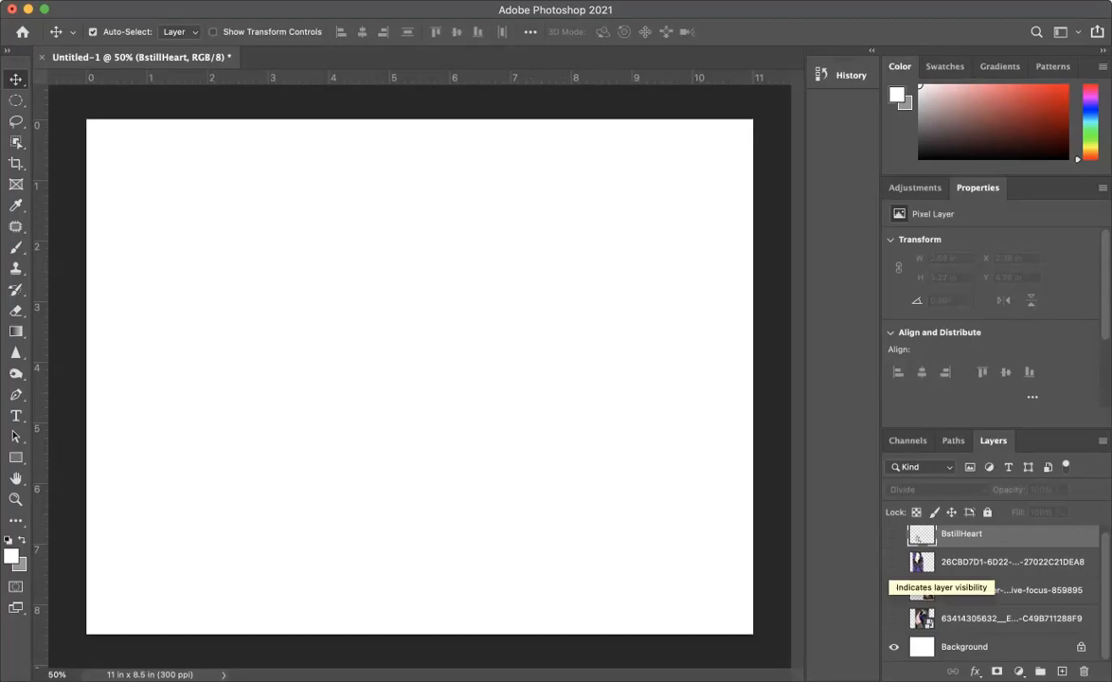
Step: Show the four hidden image layers above Background, and float the Layers panel as a separate, taller panel
click(893, 562)
click(892, 533)
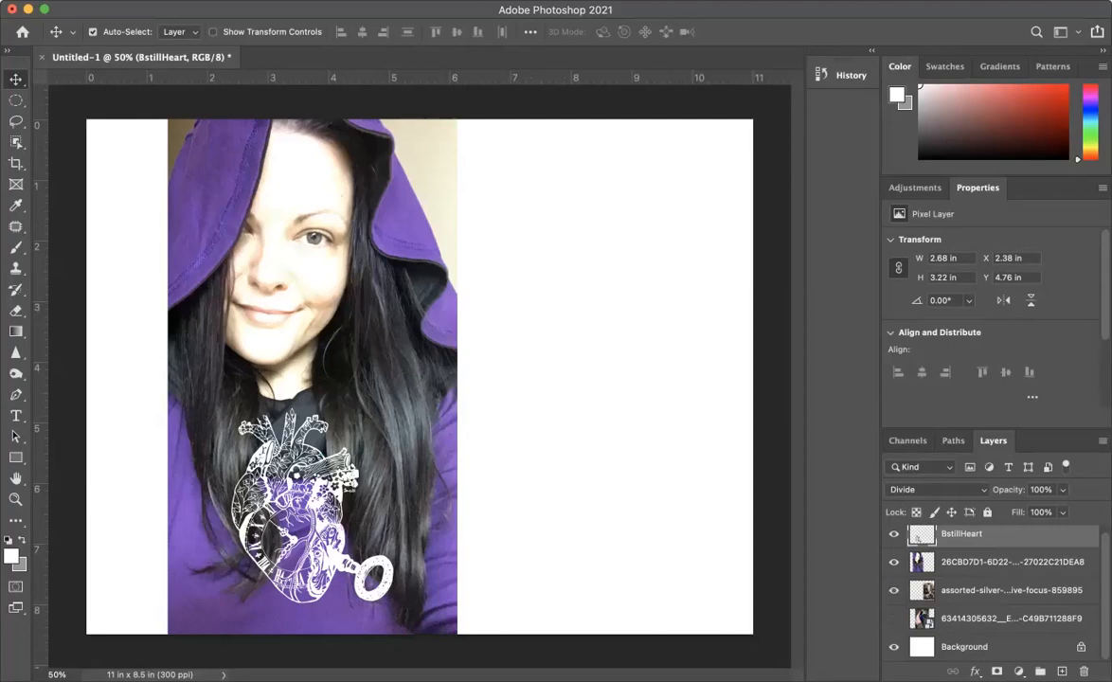
click(893, 590)
click(893, 618)
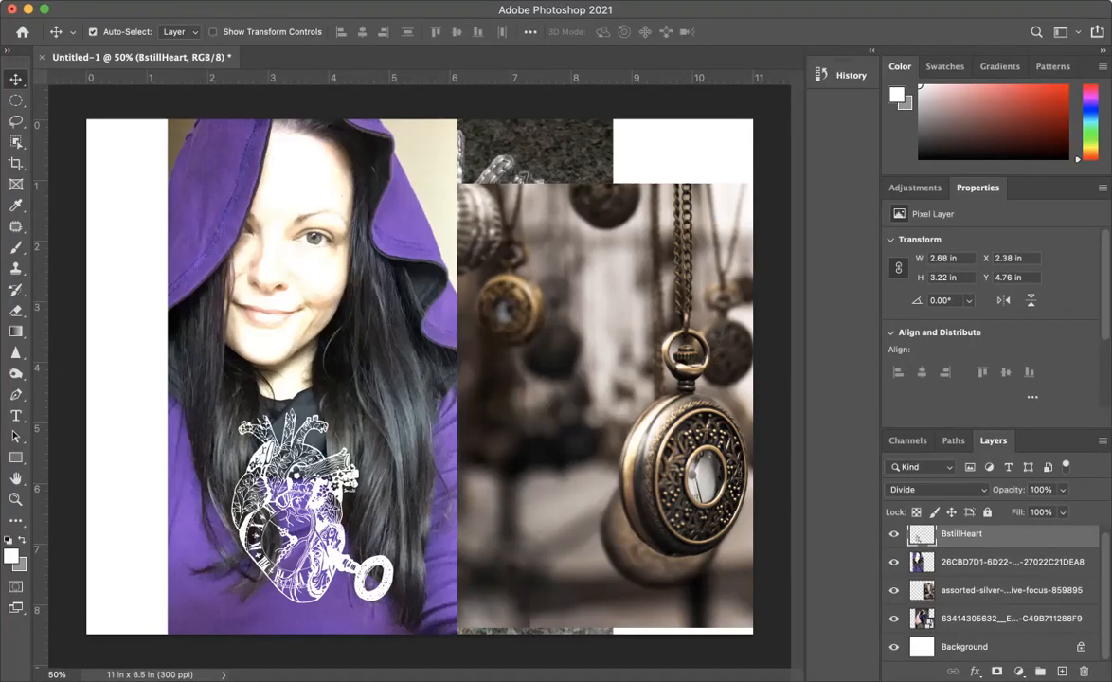
drag(993, 441, 838, 144)
drag(1069, 490, 1092, 655)
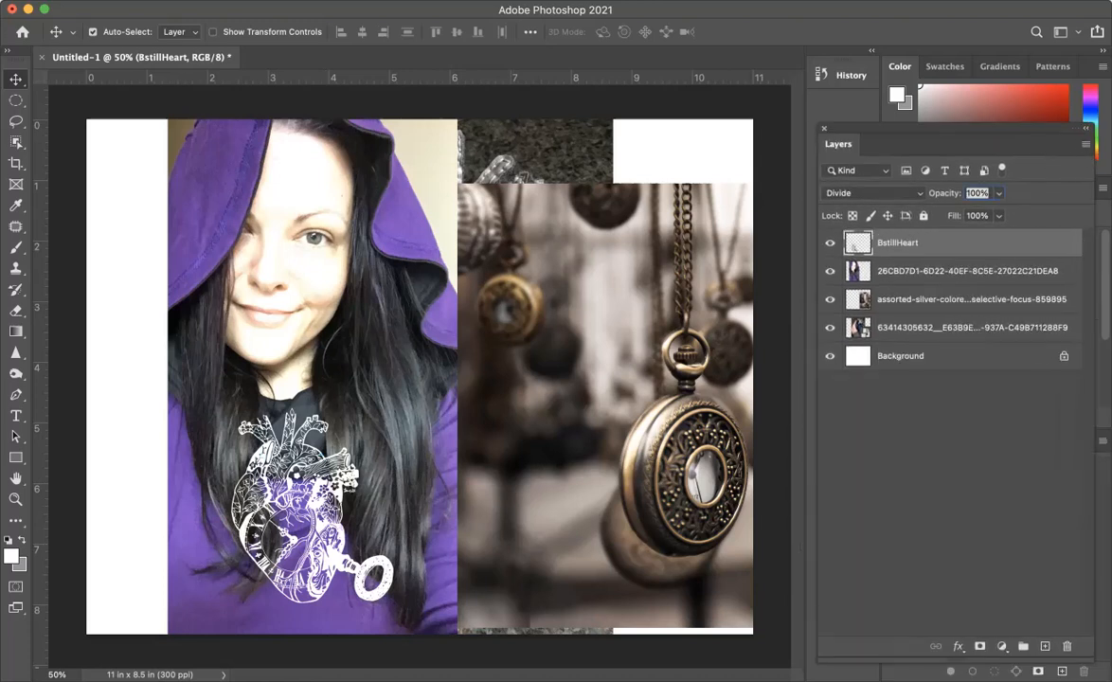
Step: Switch the BstillHeart layer's blend mode to Normal for comparison, and restore it to Divide
click(872, 193)
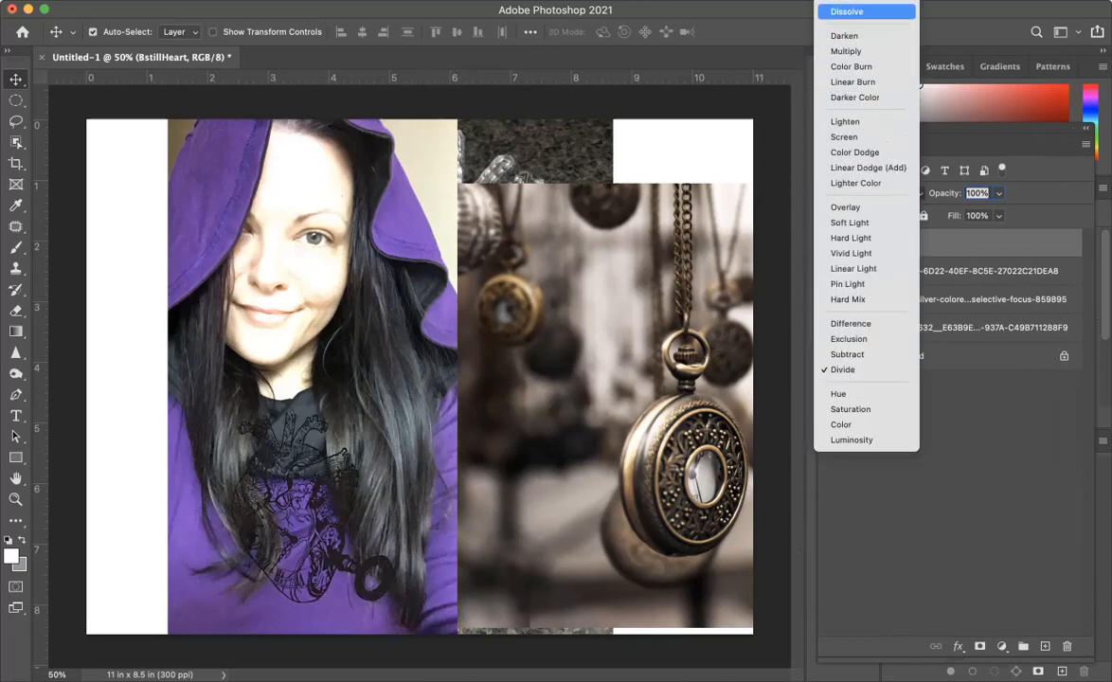
click(866, 1)
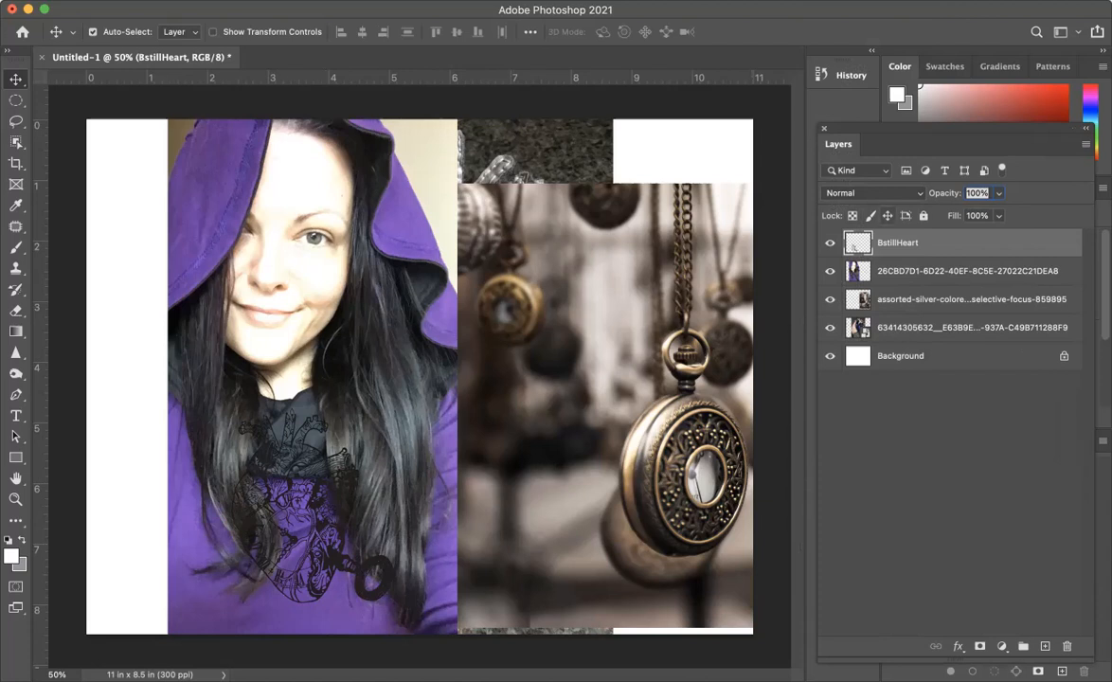
click(871, 194)
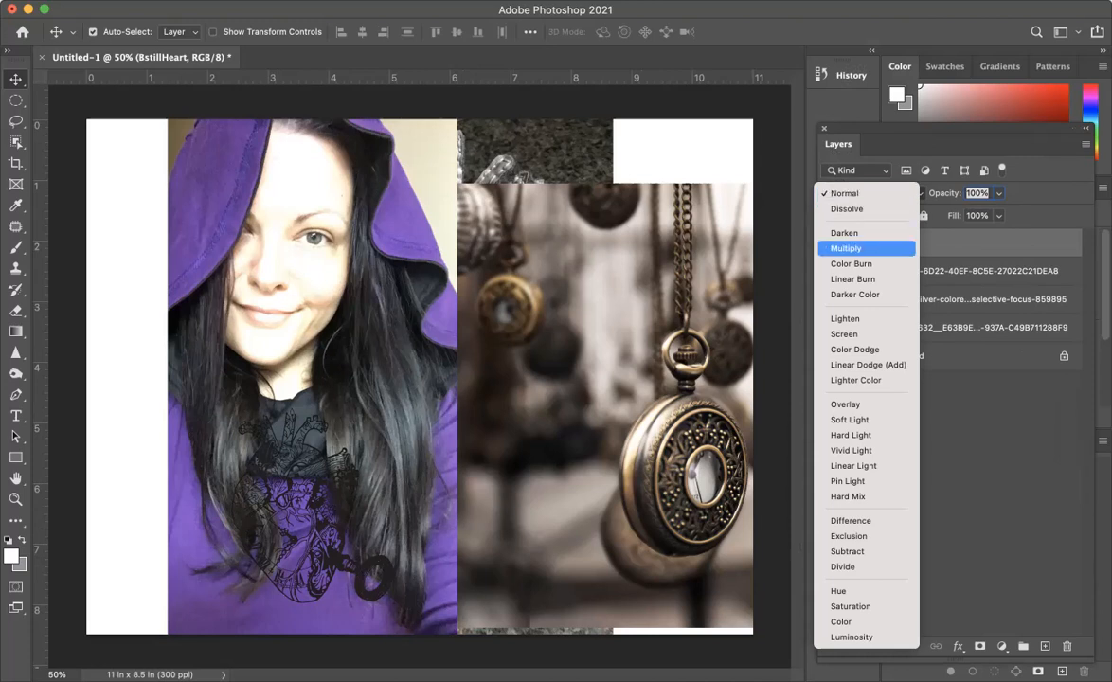
click(843, 194)
click(843, 193)
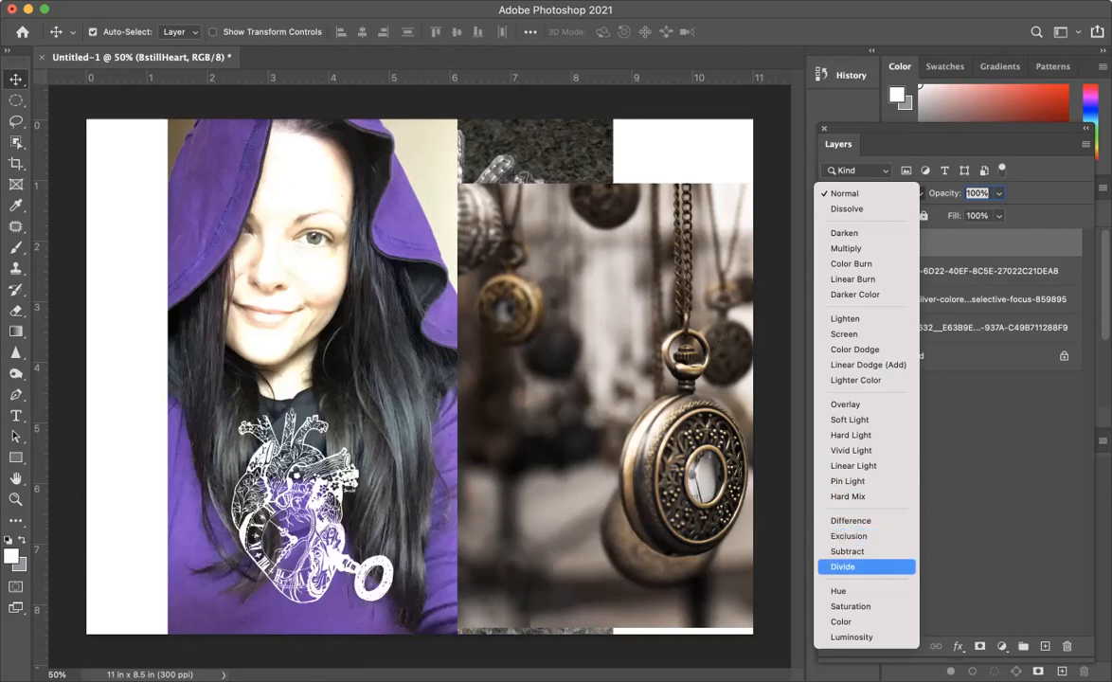
click(843, 566)
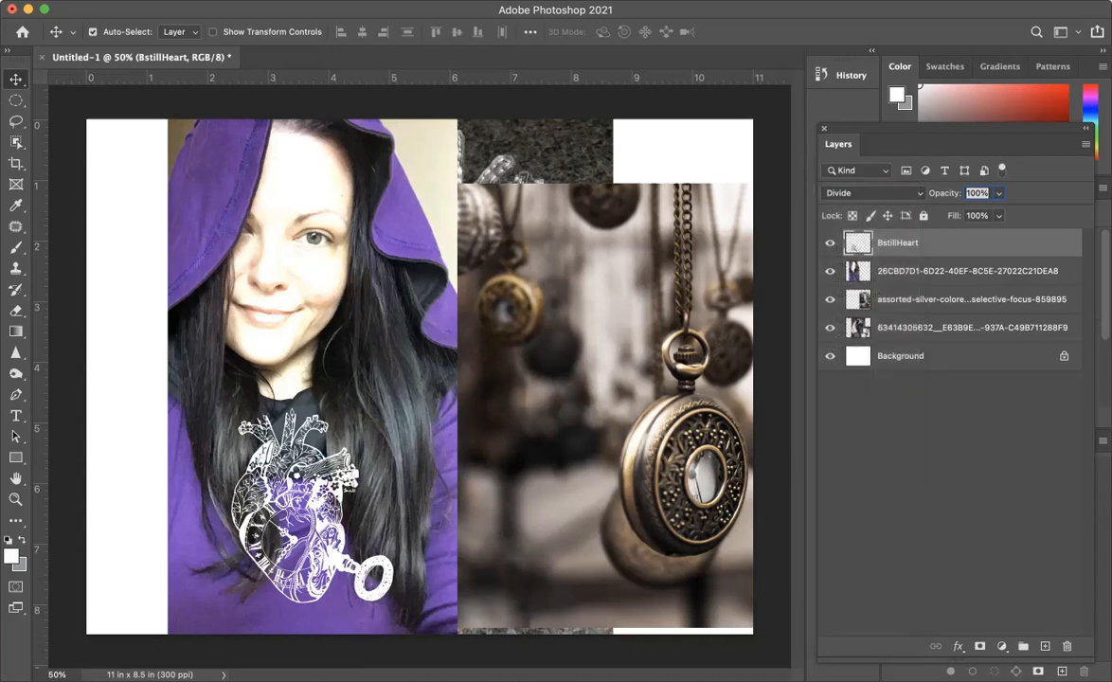
Step: Lower the BstillHeart layer's opacity to 52%, keeping that layer selected
click(998, 193)
drag(998, 213, 963, 213)
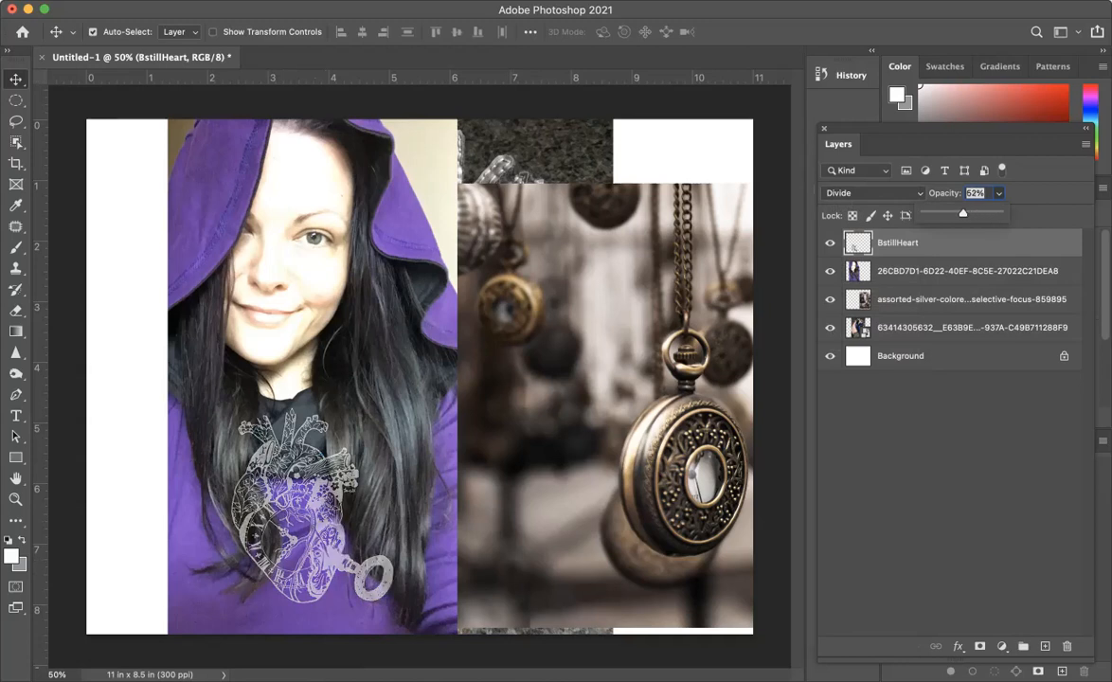
click(957, 436)
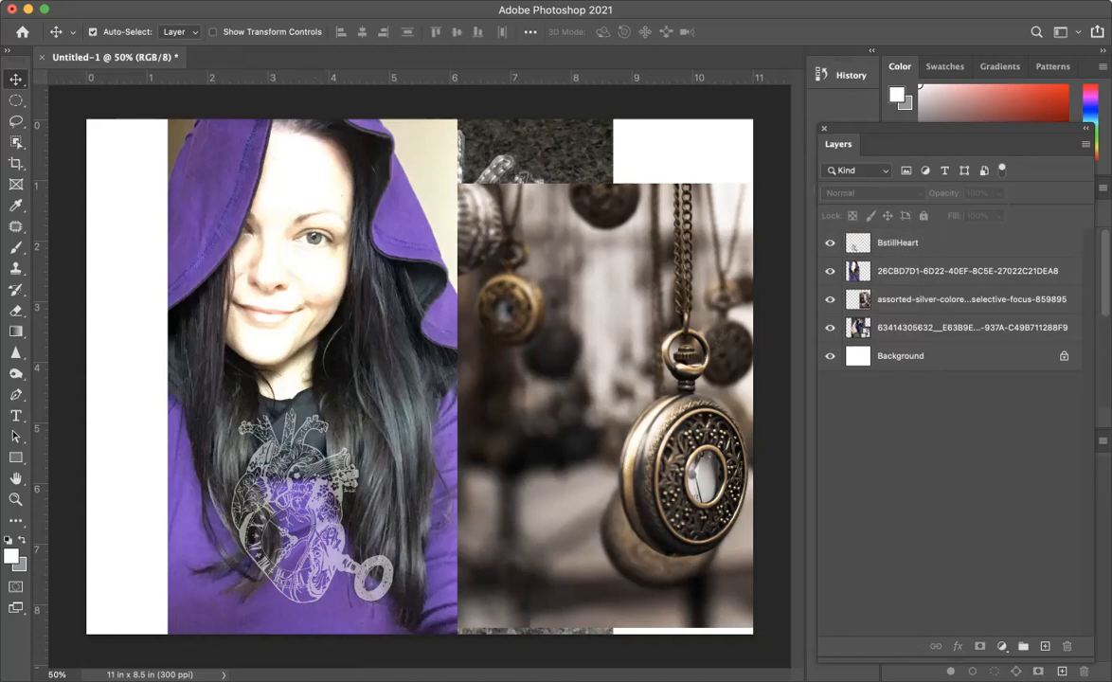
click(946, 242)
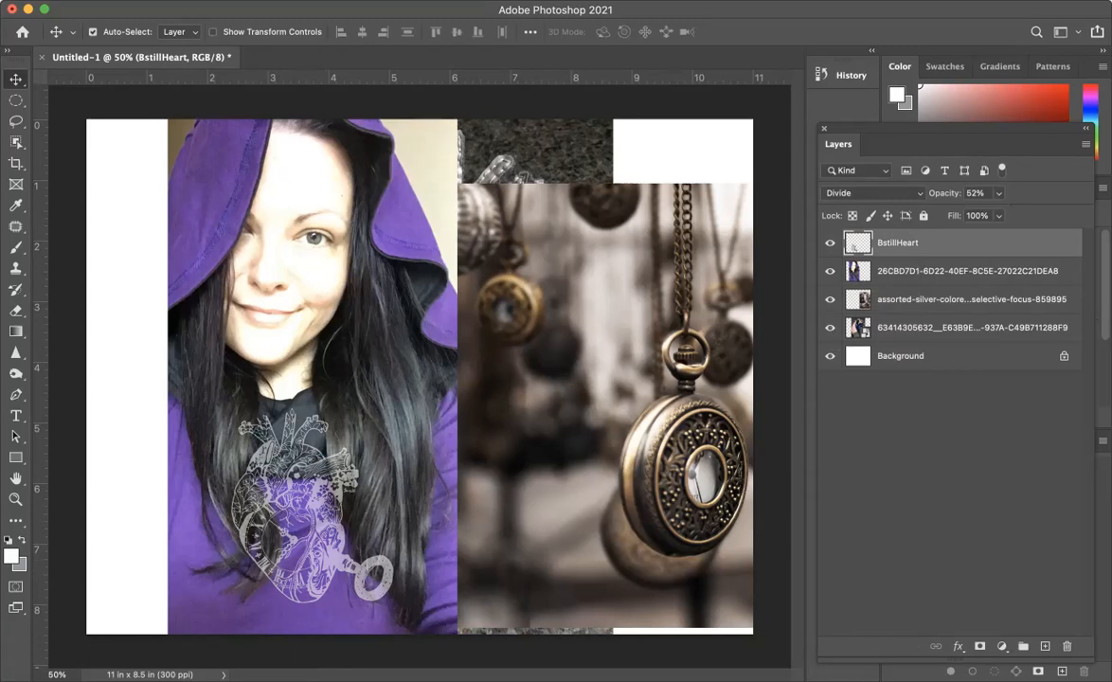
Step: Set the hooded portrait layer's blend mode to Dissolve and its opacity to 86%
click(966, 271)
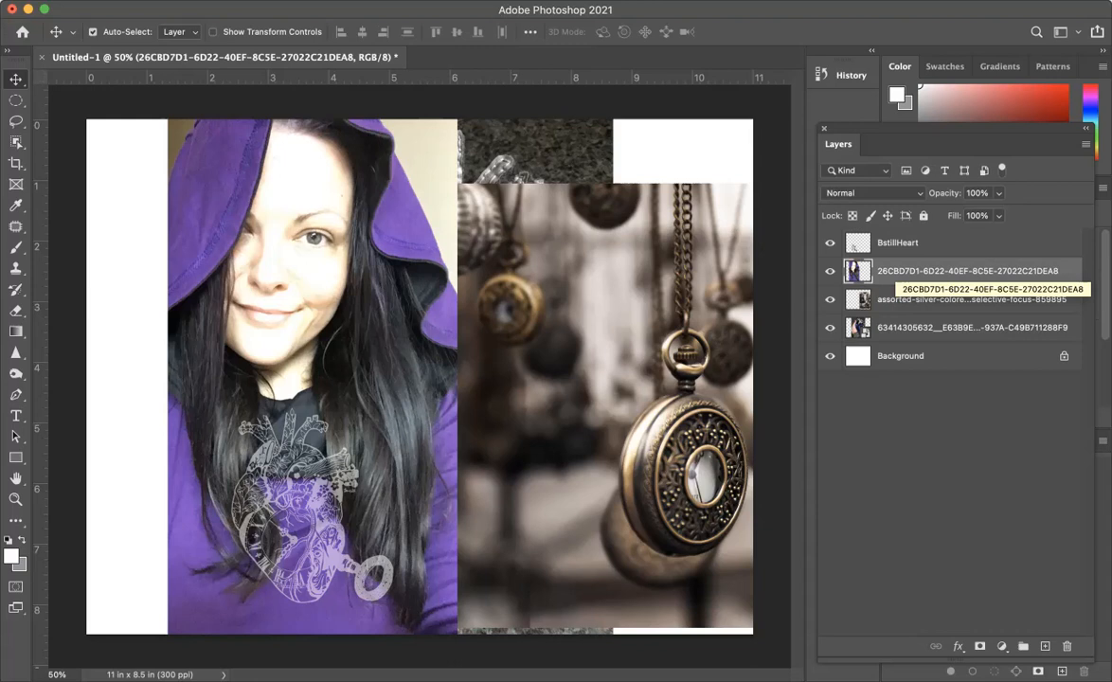
click(871, 192)
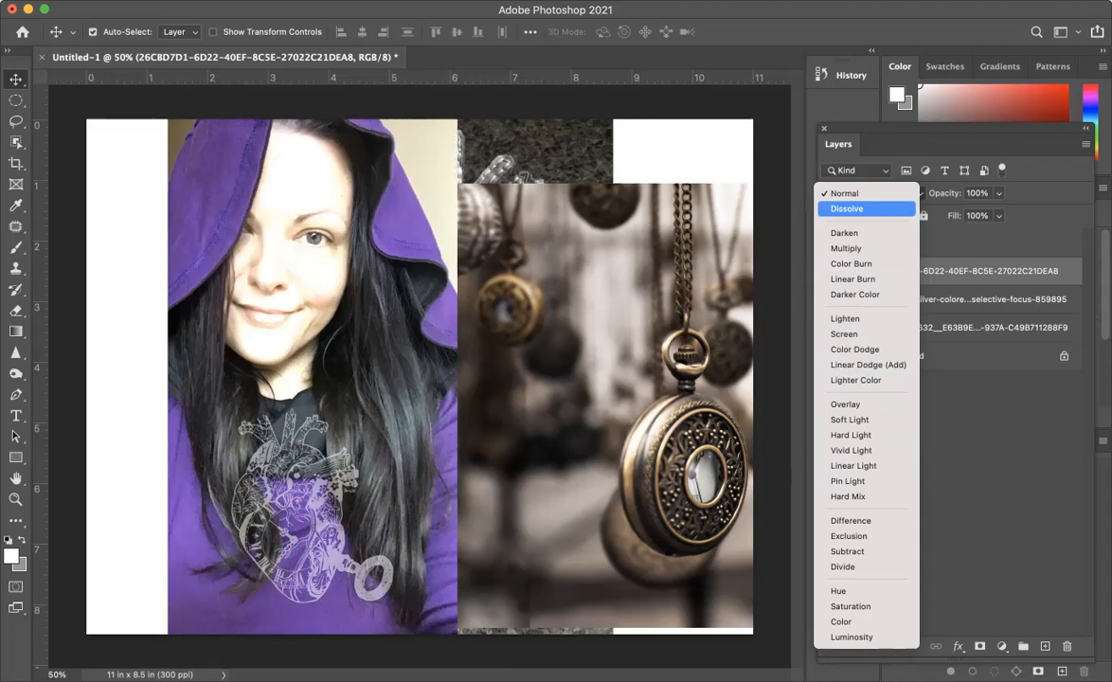
click(846, 208)
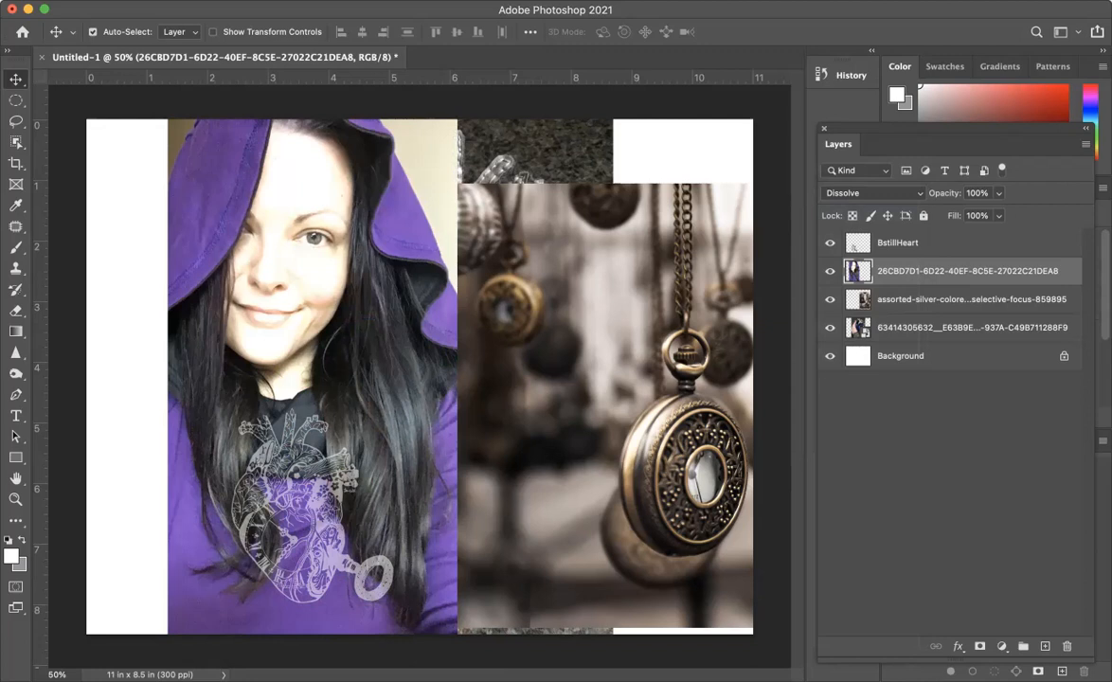
click(998, 193)
mouse_move(998, 213)
mouse_down()
mouse_move(971, 213)
mouse_move(987, 213)
mouse_up()
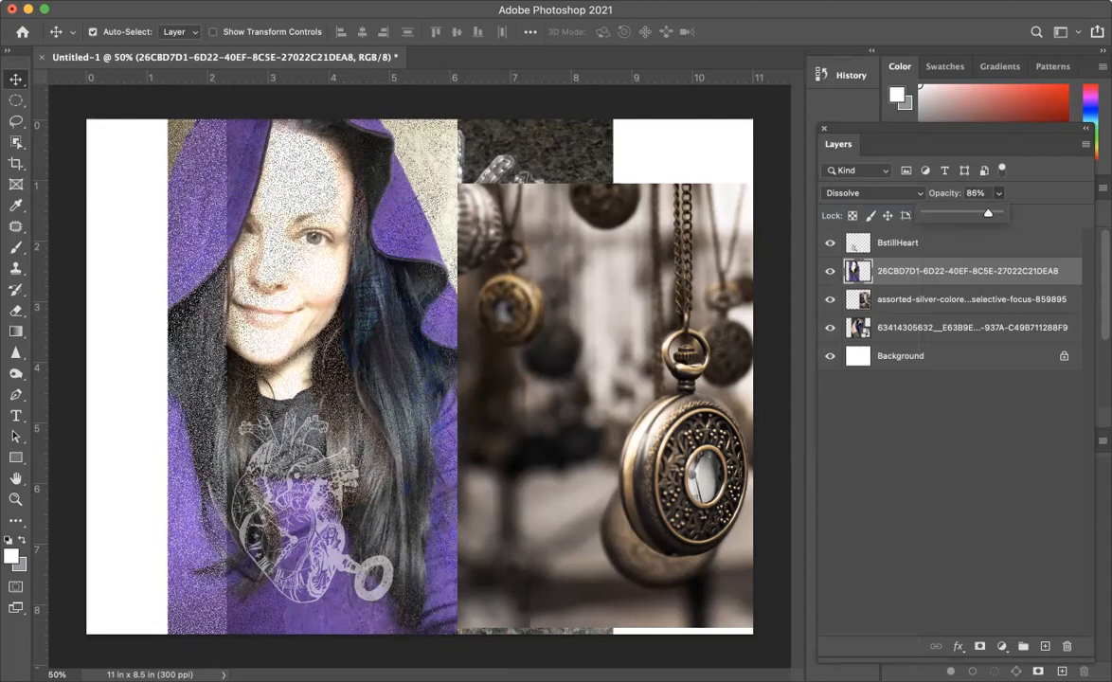
Step: Set the hooded portrait layer's blend mode to Overlay
click(871, 193)
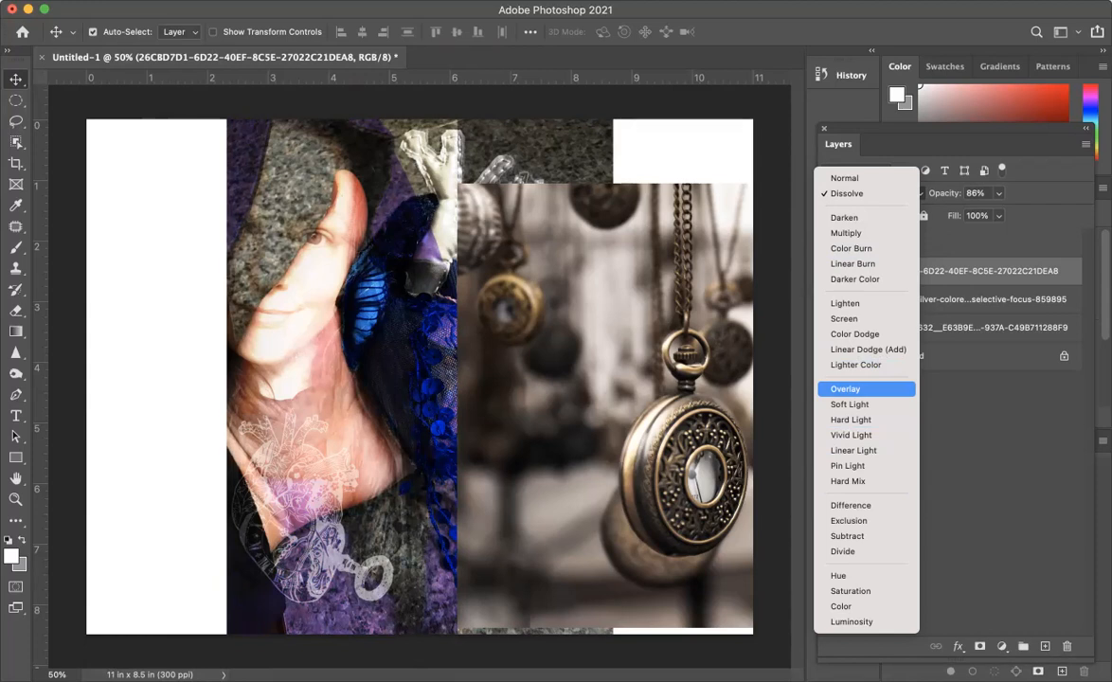
key(Return)
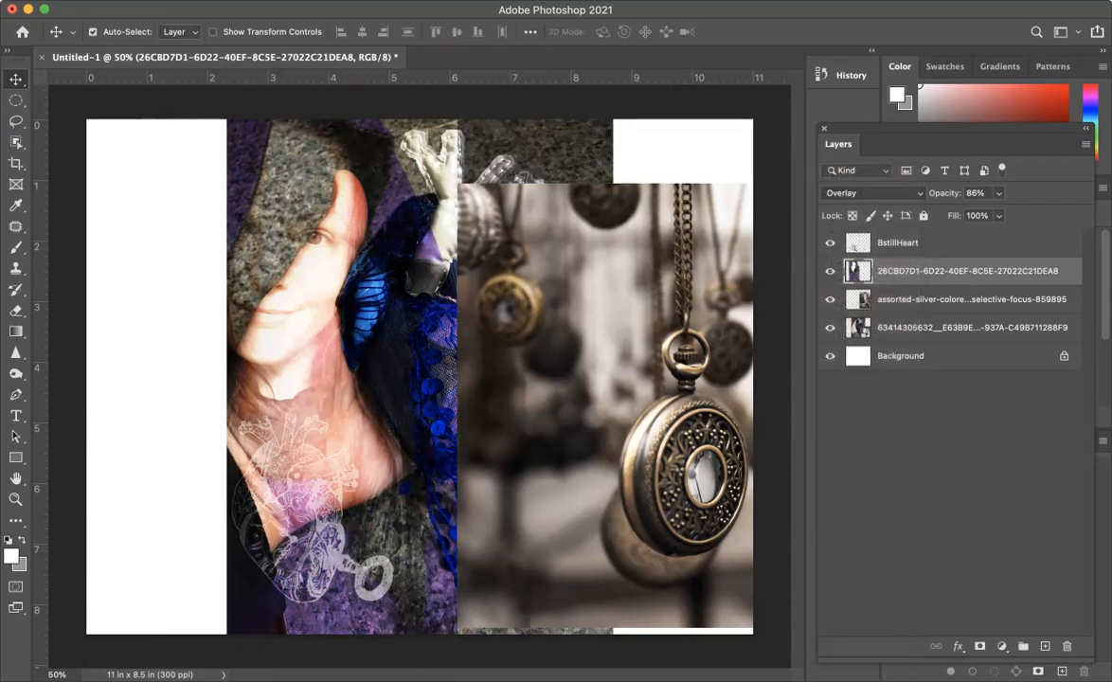
Step: Compare the blend modes from Soft Light through Hard Mix on the hooded portrait layer, and apply Divide
key(space)
key(Down)
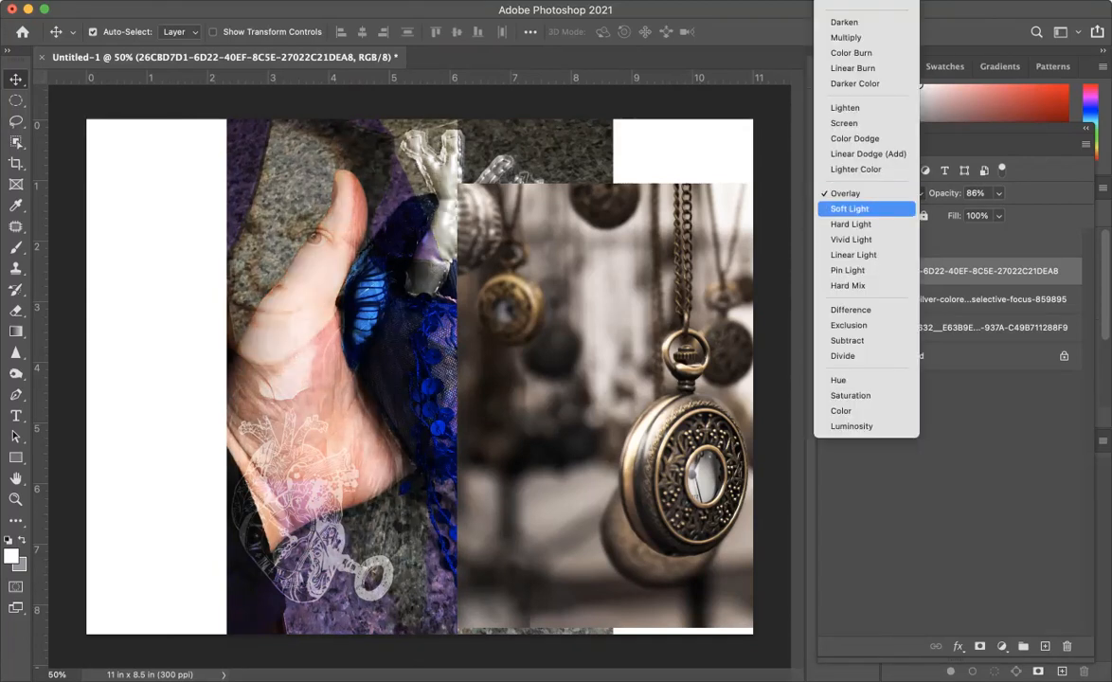
key(Down)
key(Down)
key(Down)
key(Down)
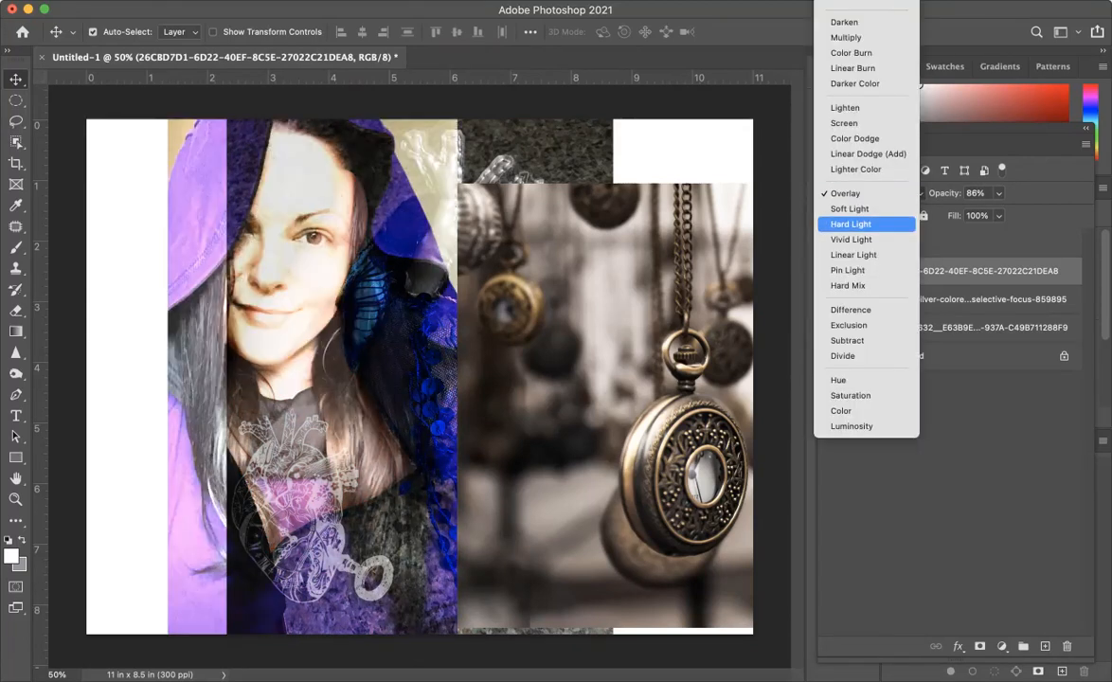
key(Up)
key(Up)
key(Down)
key(Down)
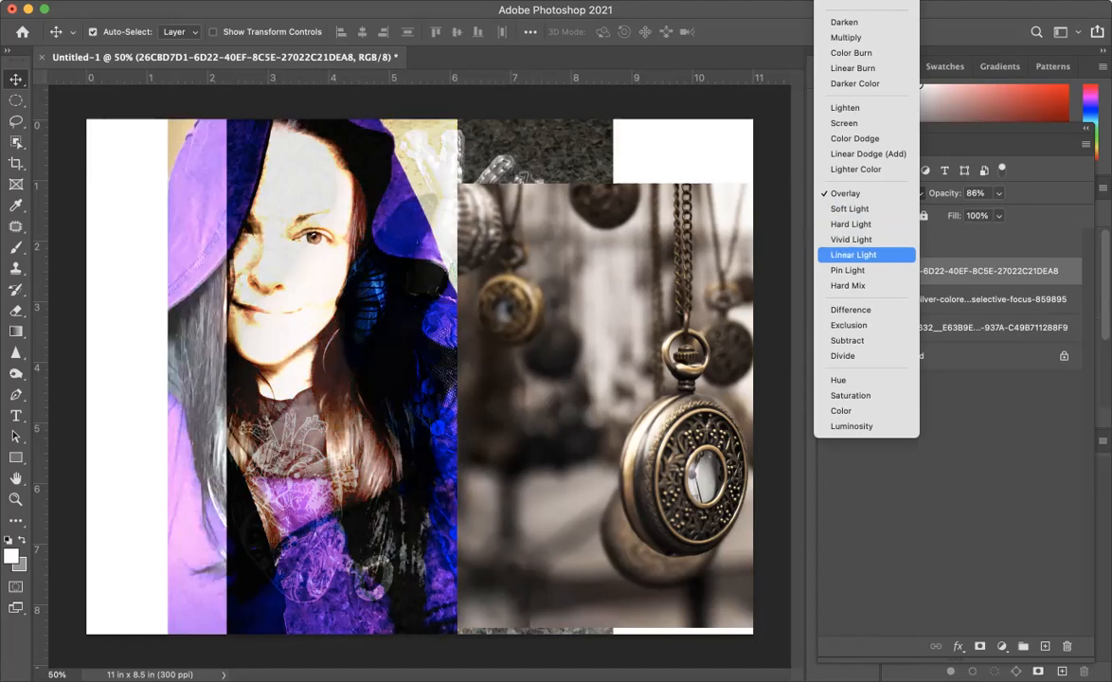
key(Down)
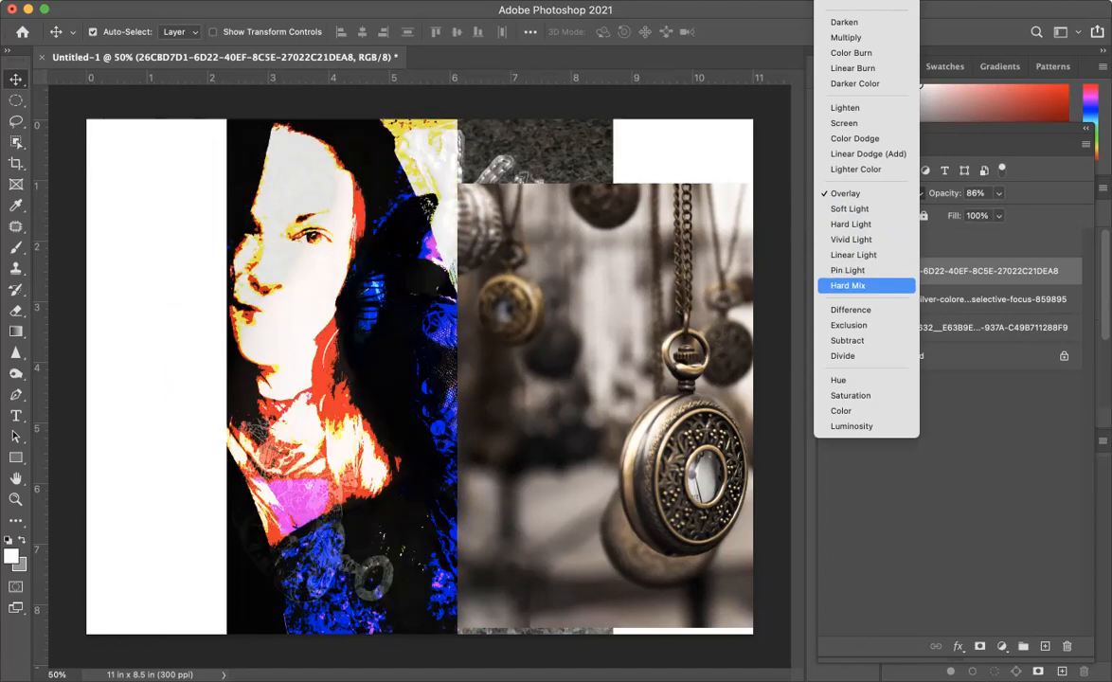
key(Up)
key(Up)
key(Up)
key(Up)
key(Up)
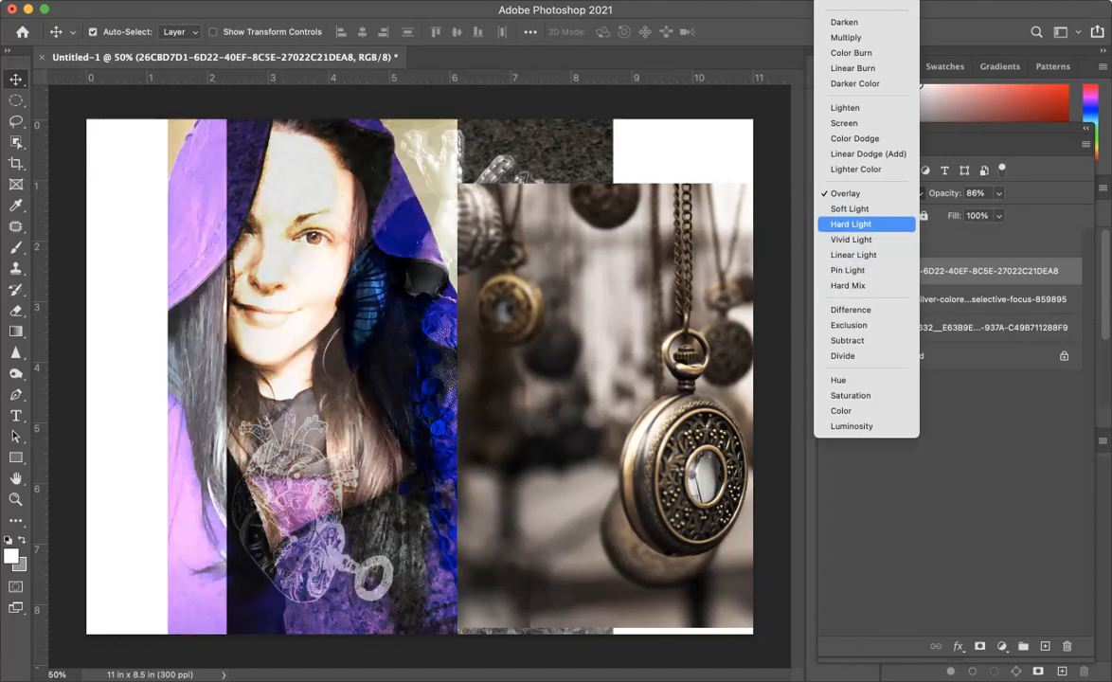
key(Down)
key(Down)
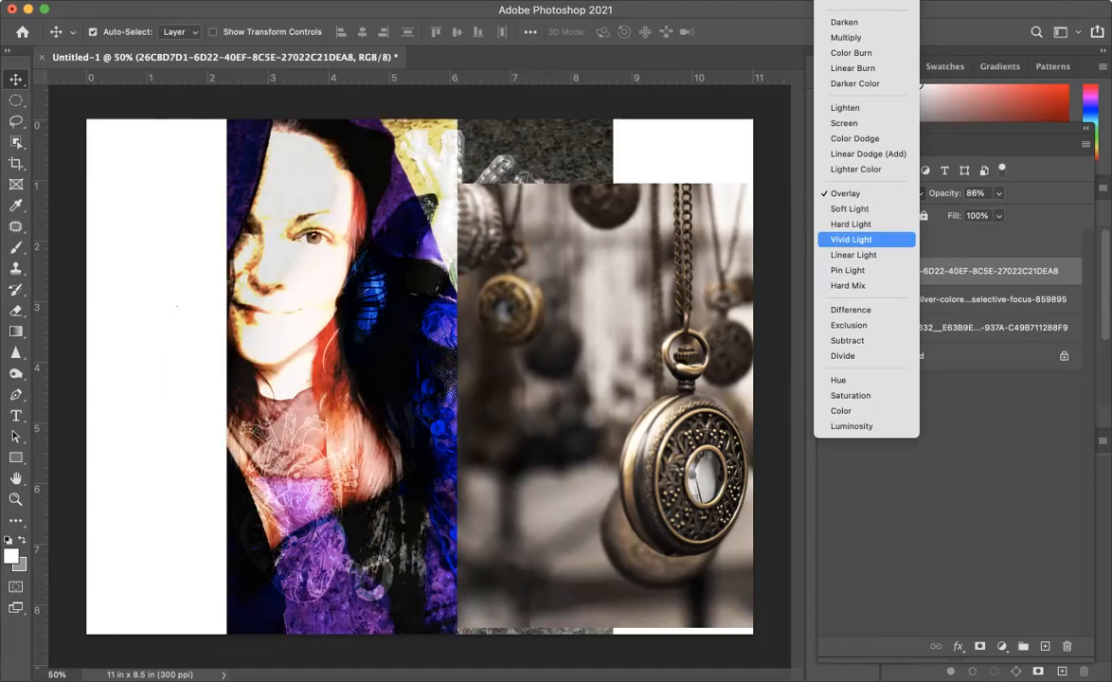
key(Up)
key(Down)
key(Down)
key(Down)
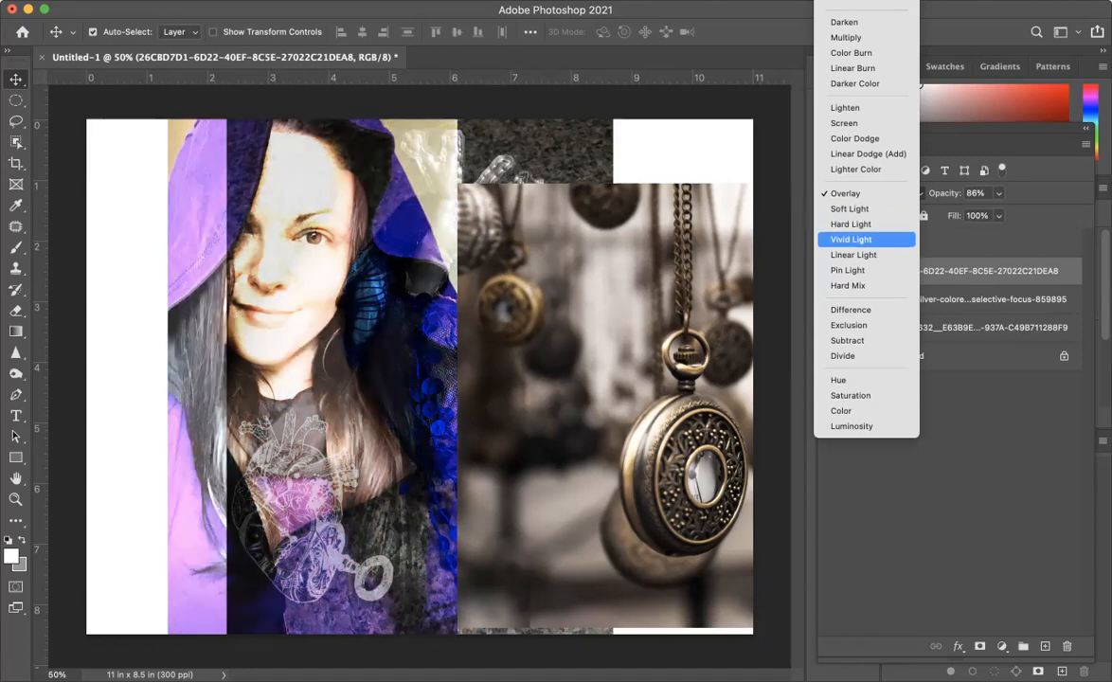
key(Down)
key(Up)
key(Up)
key(Down)
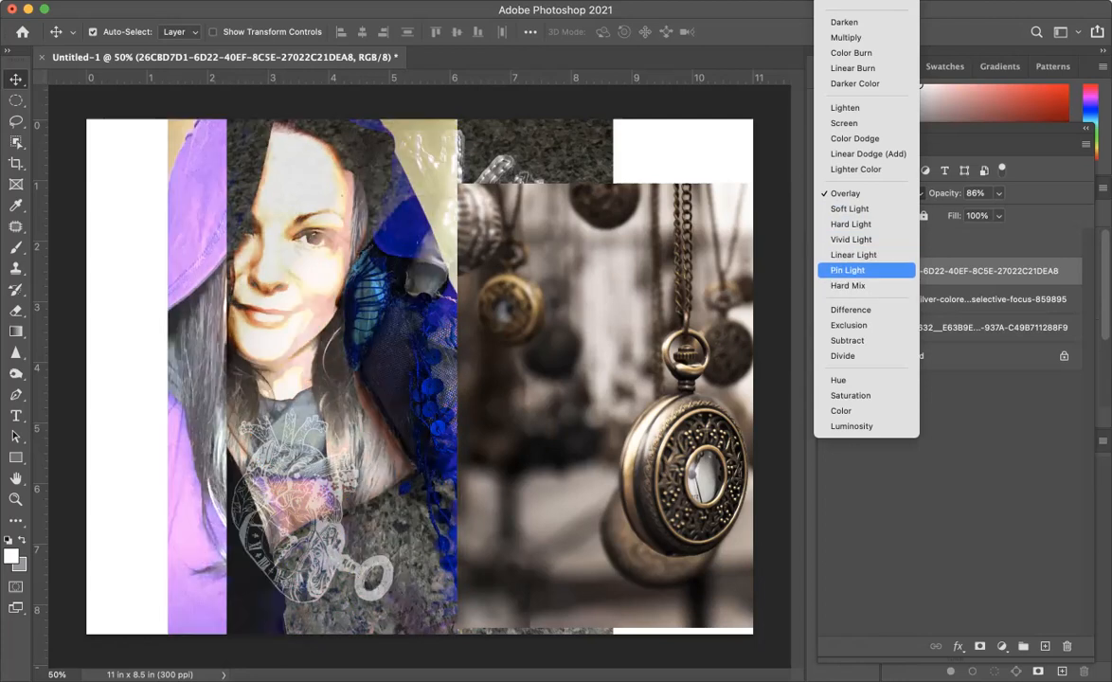
key(Down)
key(Down)
key(Down)
key(Down)
key(Down)
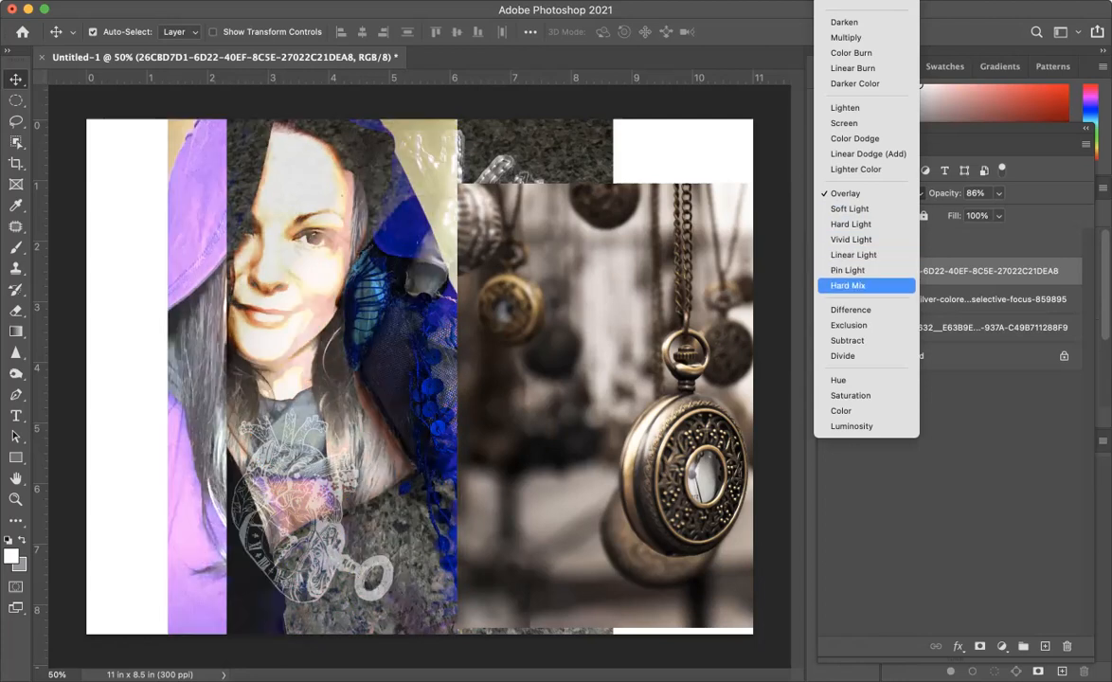
key(Up)
key(Up)
key(Up)
key(Down)
key(Down)
key(Down)
key(Return)
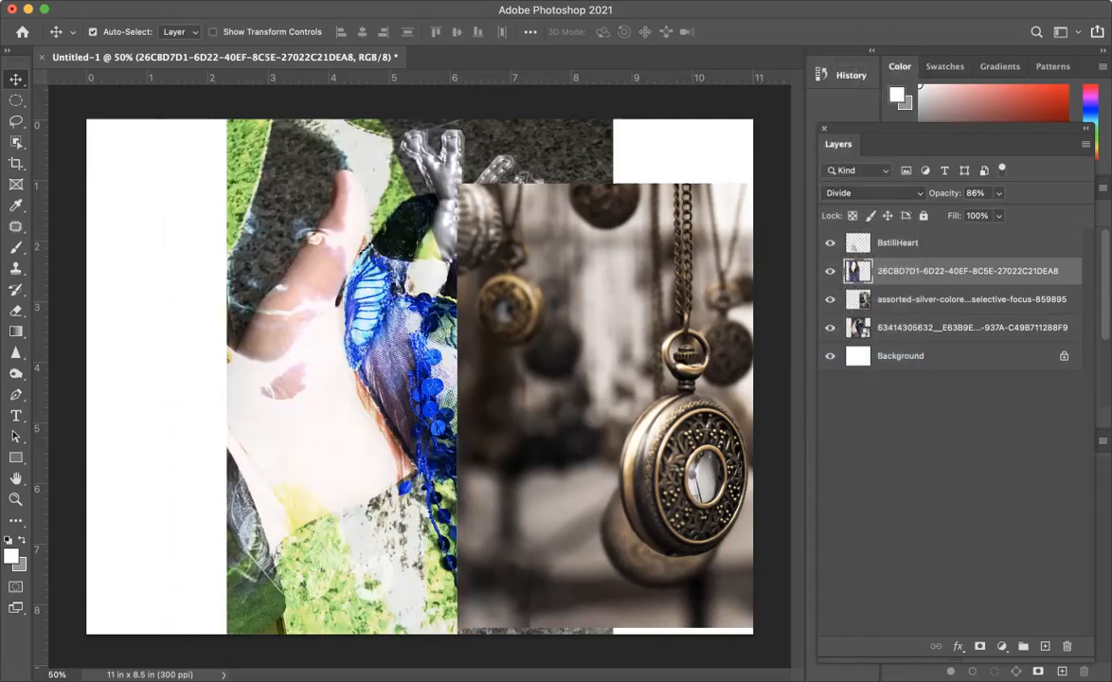
Step: Preview Hue, Saturation, Color and the modes above Divide on the hooded portrait layer without applying any of them
key(space)
key(Down)
key(Down)
key(Down)
key(Down)
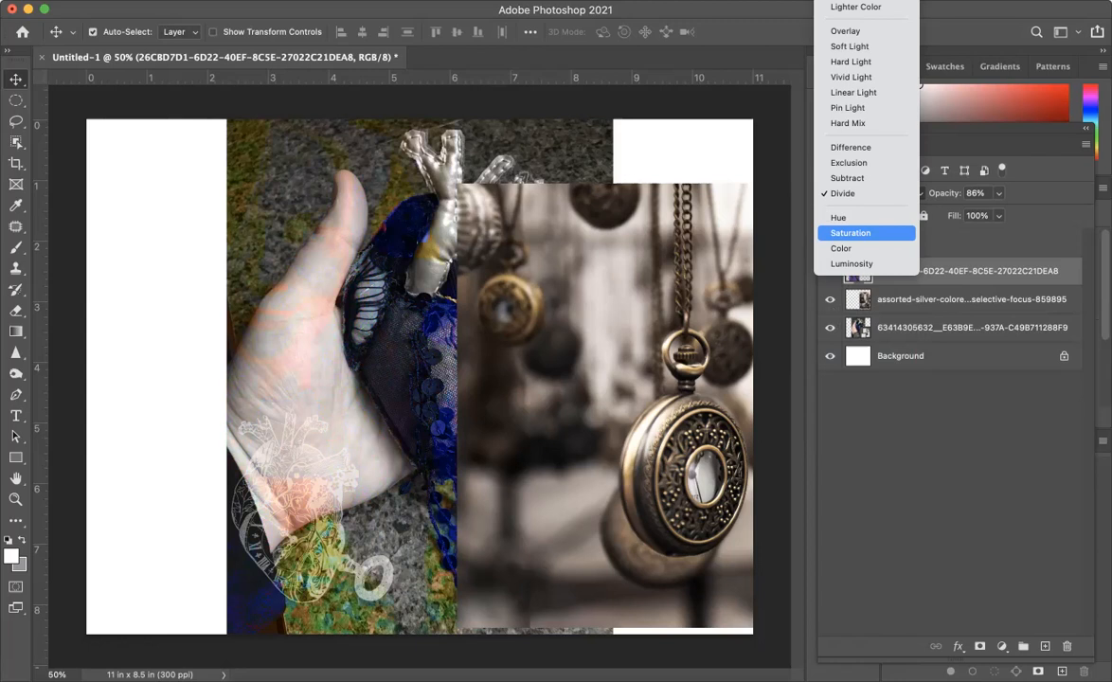
key(Up)
key(Up)
key(Up)
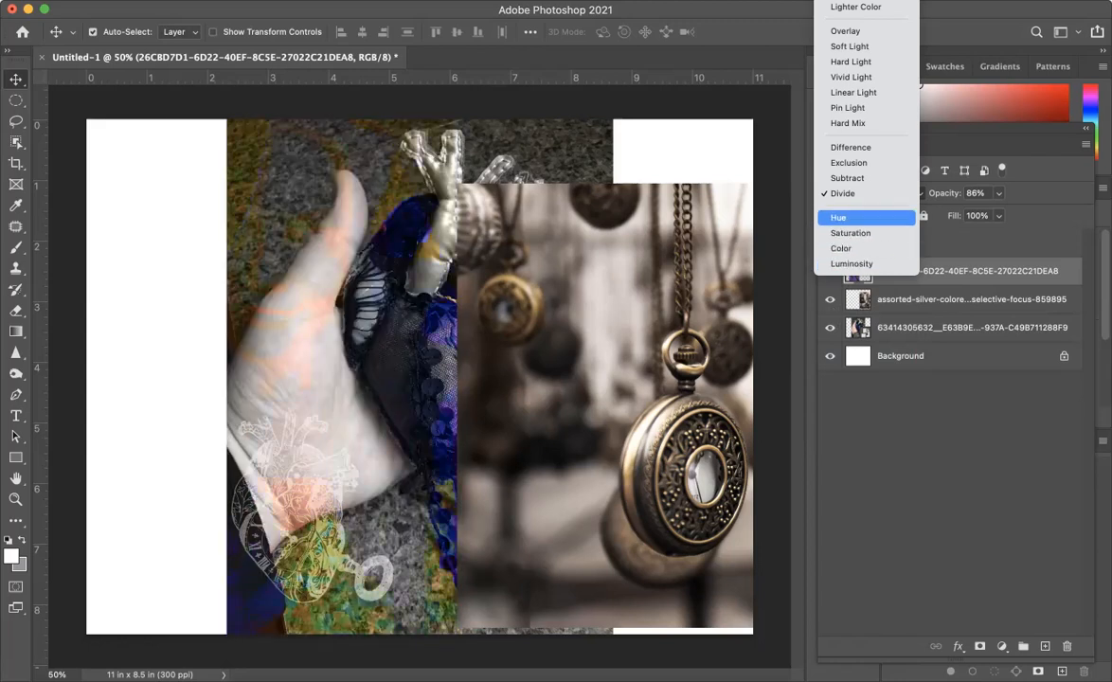
key(Down)
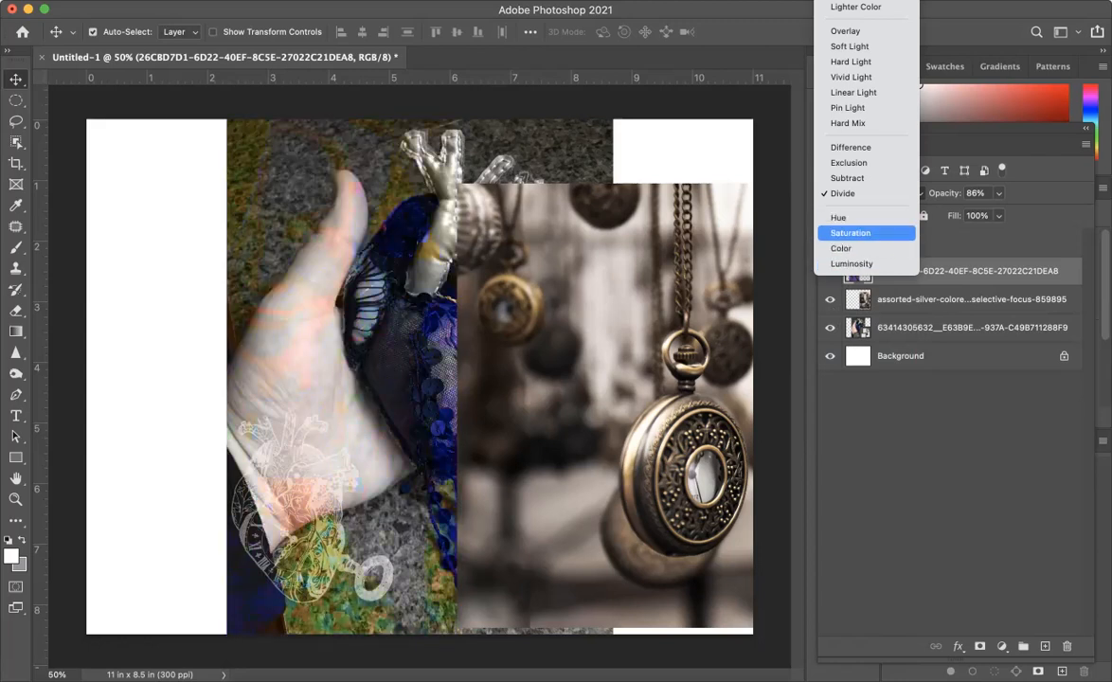
key(Down)
key(Down)
key(Up)
key(Up)
key(Up)
key(Up)
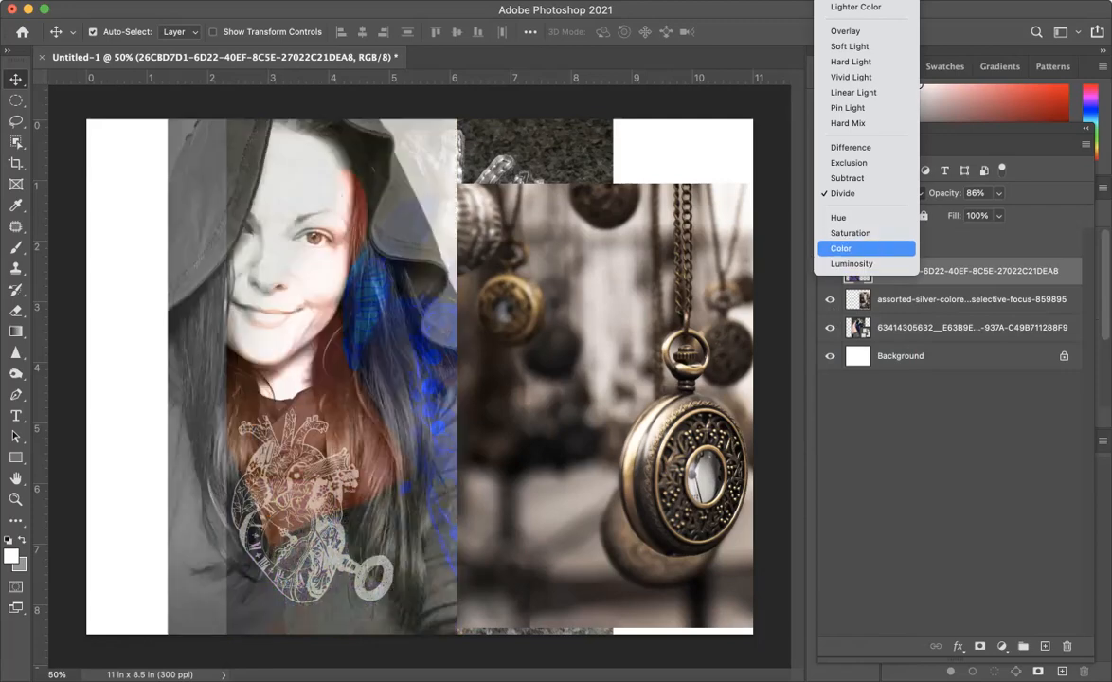
key(Up)
key(Up)
key(Up)
key(Up)
key(Up)
key(Up)
key(Up)
key(Up)
key(Up)
key(Up)
key(Up)
key(Up)
key(Up)
key(Up)
key(Up)
key(Up)
key(Up)
key(Up)
key(Up)
key(Up)
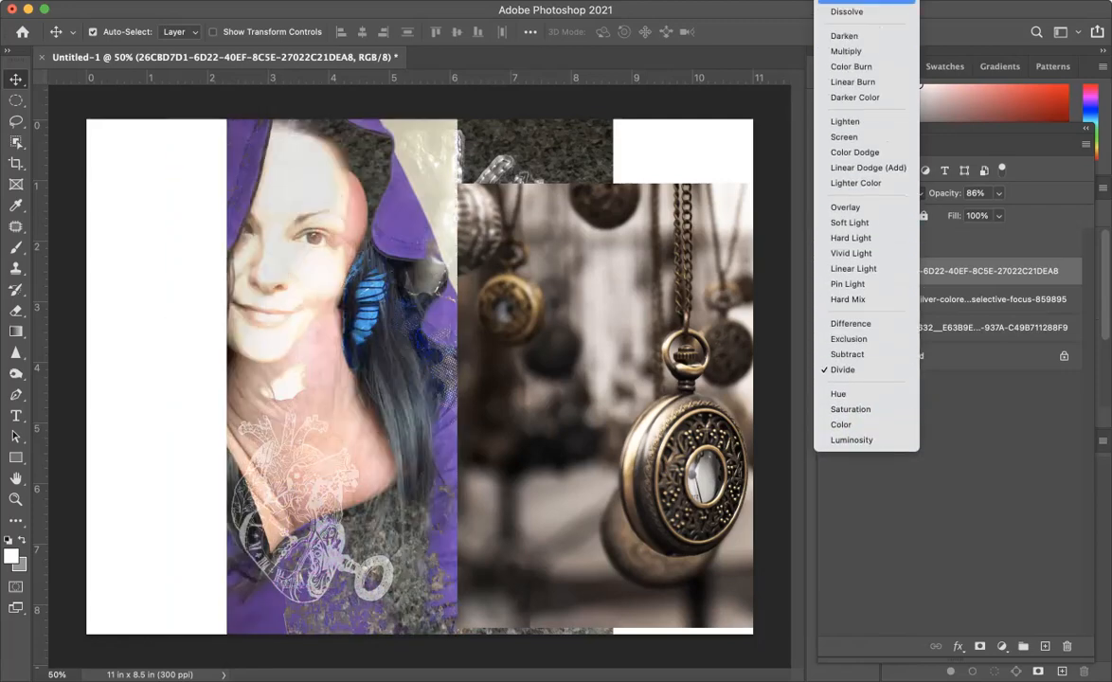
key(Escape)
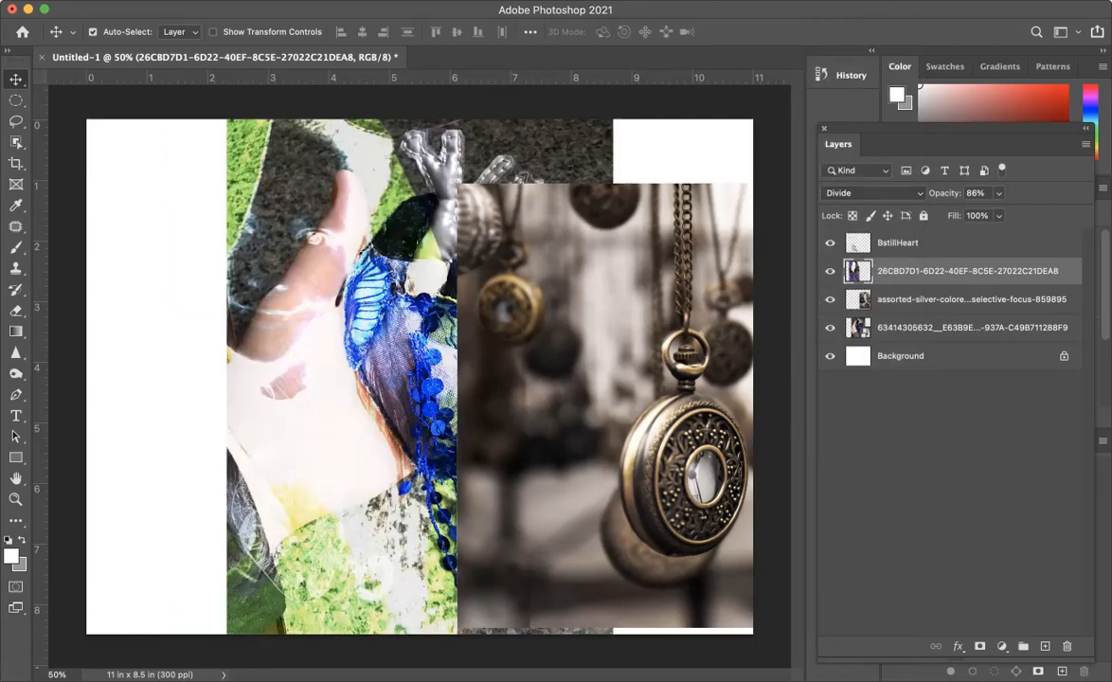
Step: Move the pocket-watch photo layer up and left so it spans the full canvas width beneath the portrait
click(971, 299)
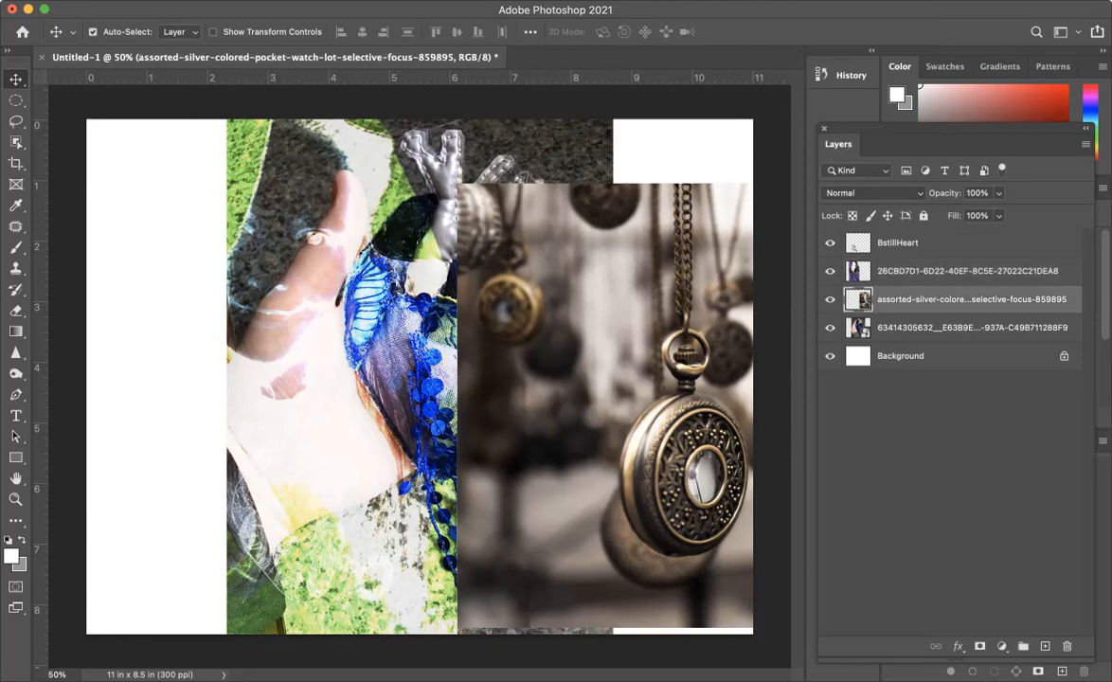
drag(618, 328, 252, 254)
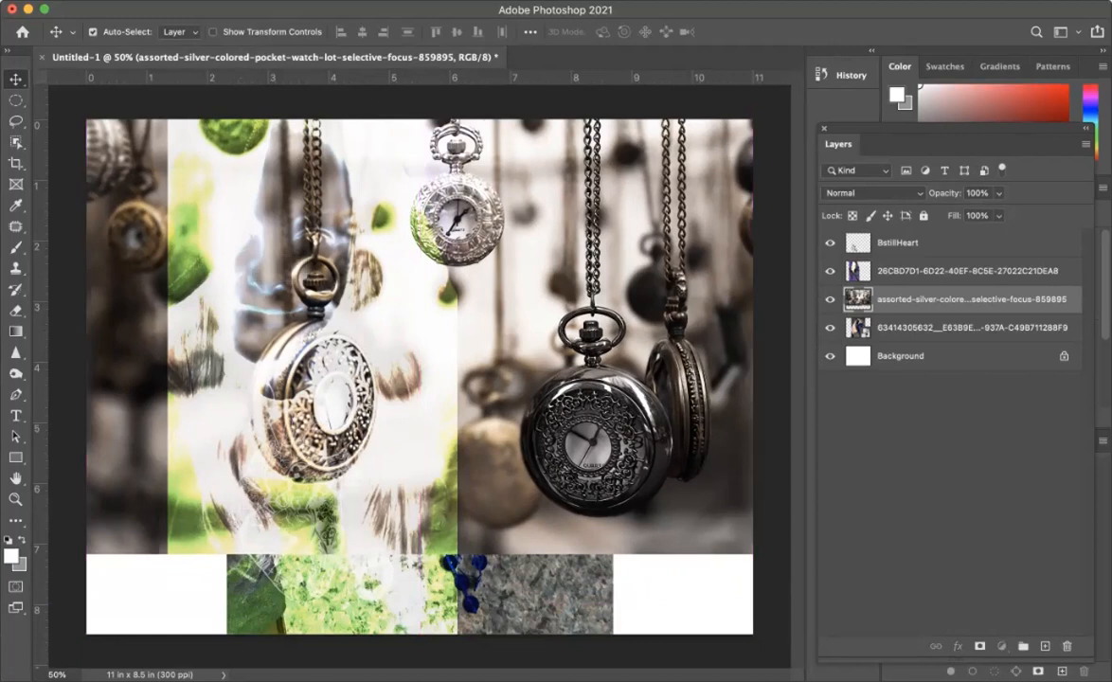
Step: Set the hooded portrait layer's blend mode to Hard Light
click(971, 271)
click(872, 192)
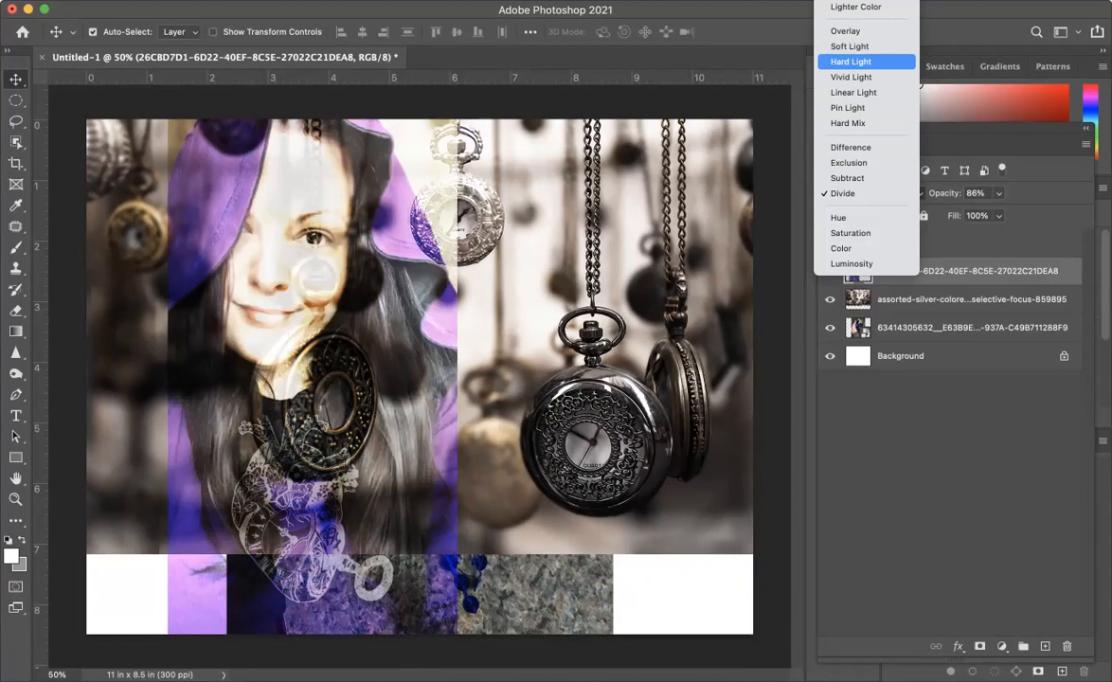
click(850, 61)
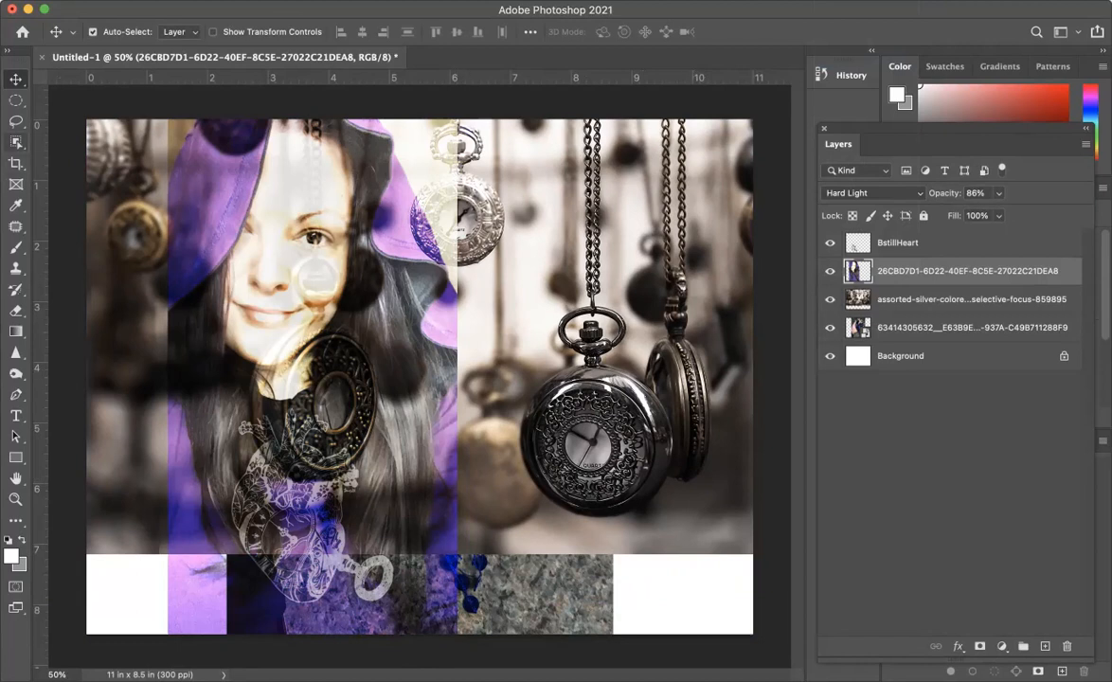
Step: Erase the hard straight edges along both sides of the hooded portrait layer with the Eraser
click(16, 141)
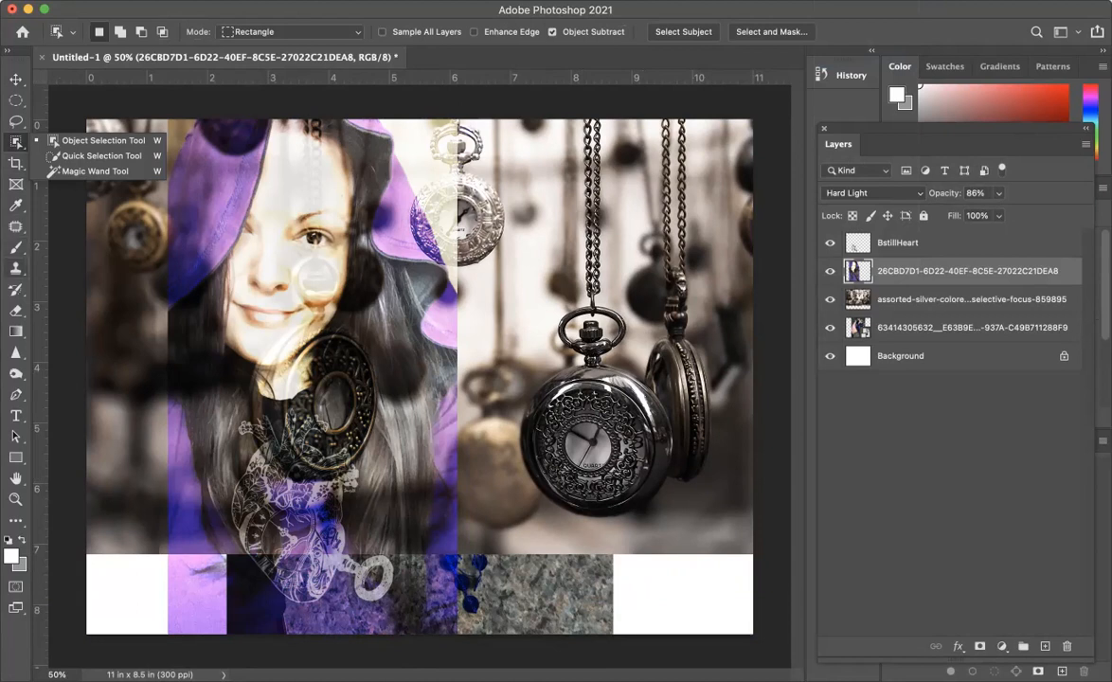
key(e)
mouse_move(435, 161)
mouse_down()
mouse_move(416, 180)
mouse_move(414, 118)
mouse_move(398, 180)
mouse_move(422, 204)
mouse_move(416, 267)
mouse_move(395, 153)
mouse_move(409, 241)
mouse_up()
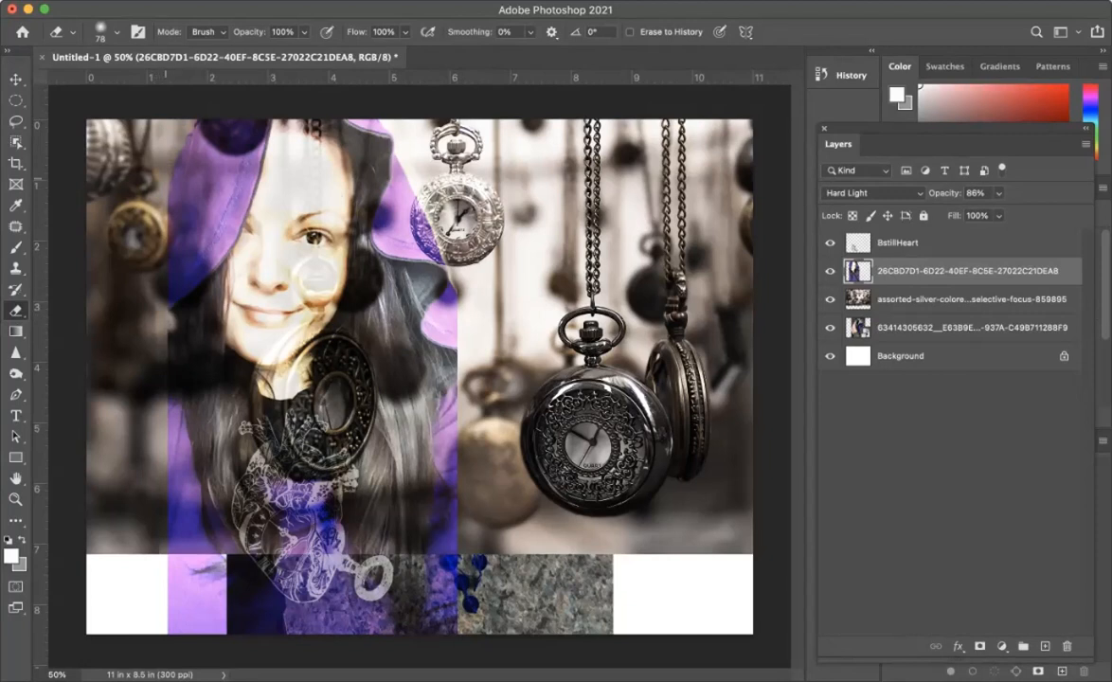
drag(163, 280, 163, 450)
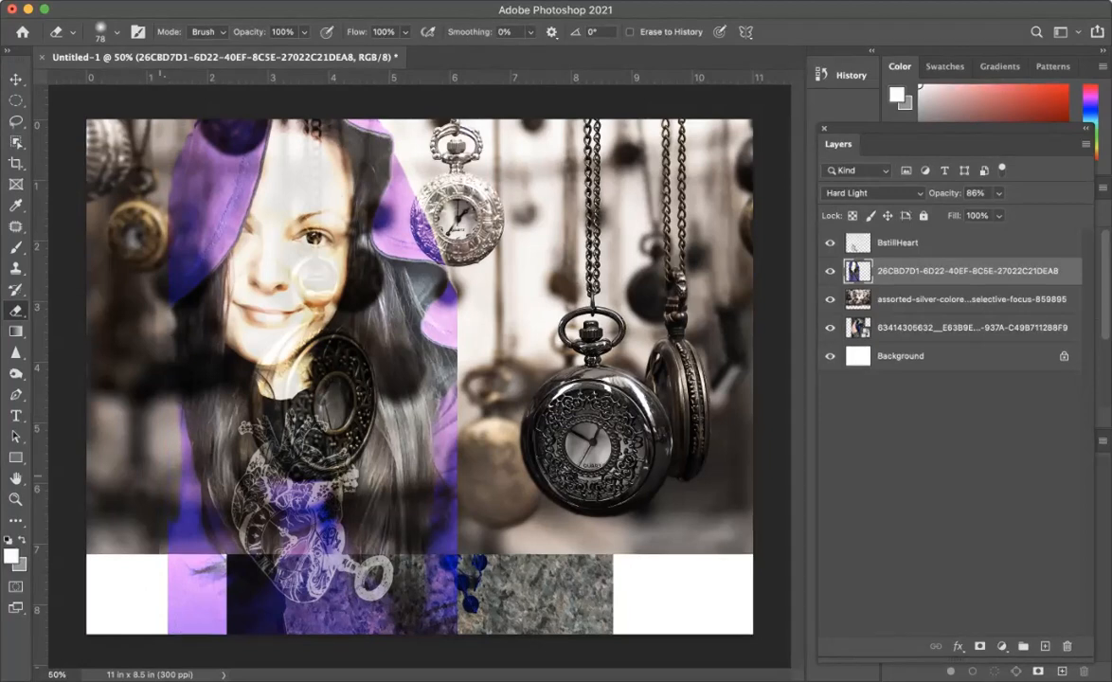
drag(169, 417, 172, 453)
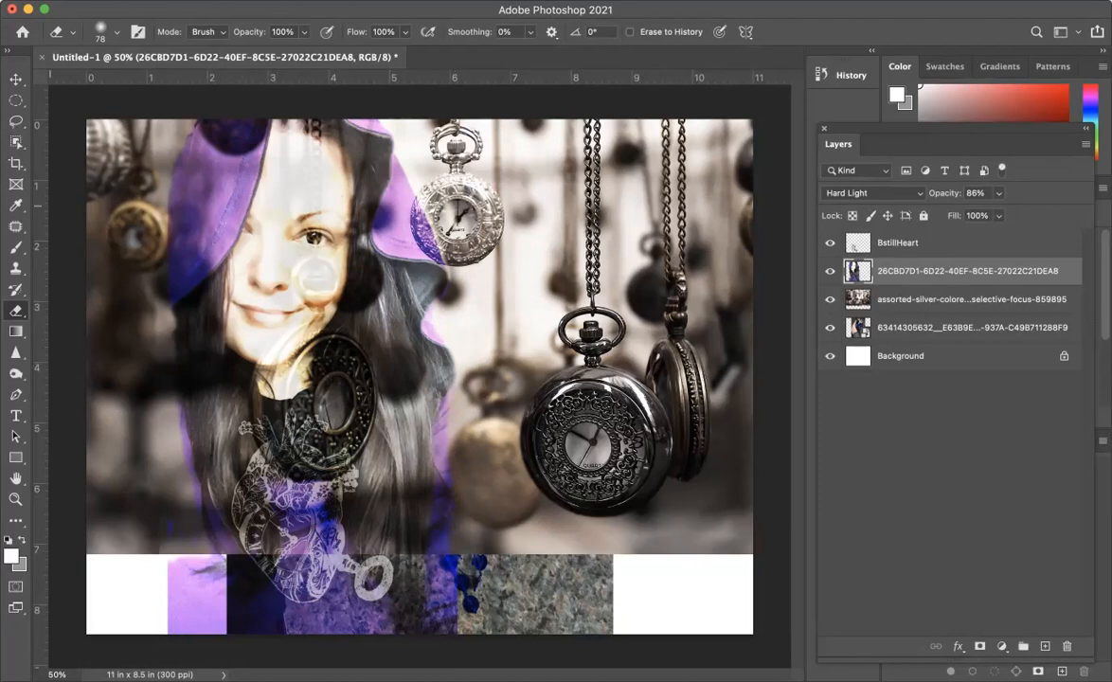
Step: Crop the canvas at a 1:1 ratio to a square of about 7.2 in, cutting off the strip below the pocket-watch photo
key(c)
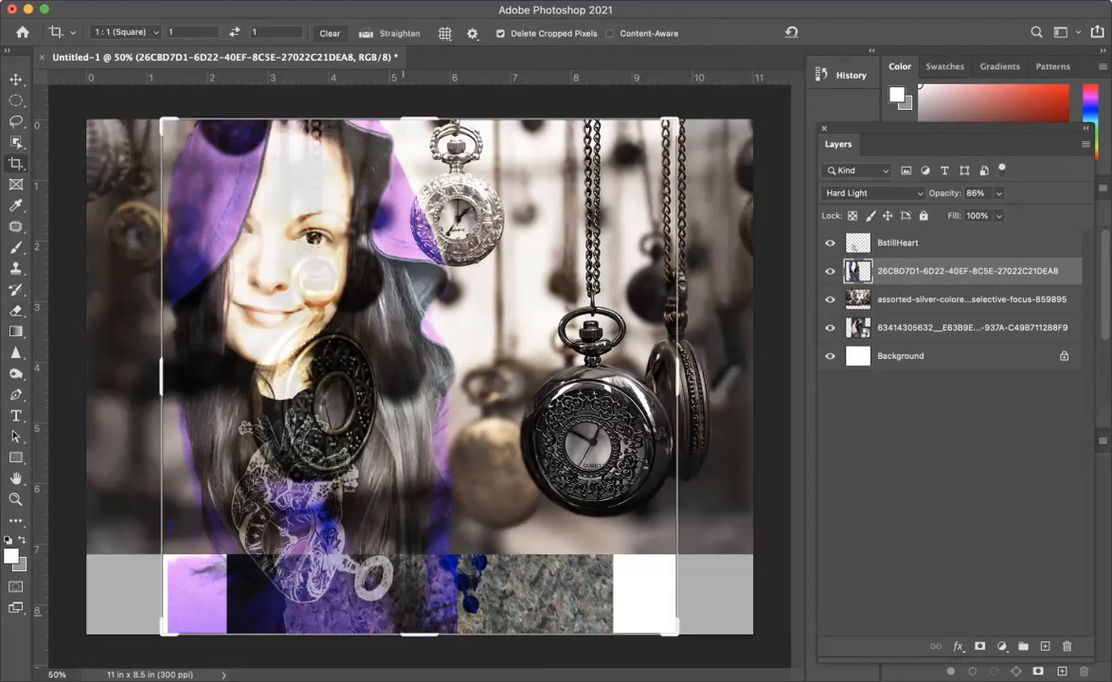
drag(419, 632, 420, 594)
key(Return)
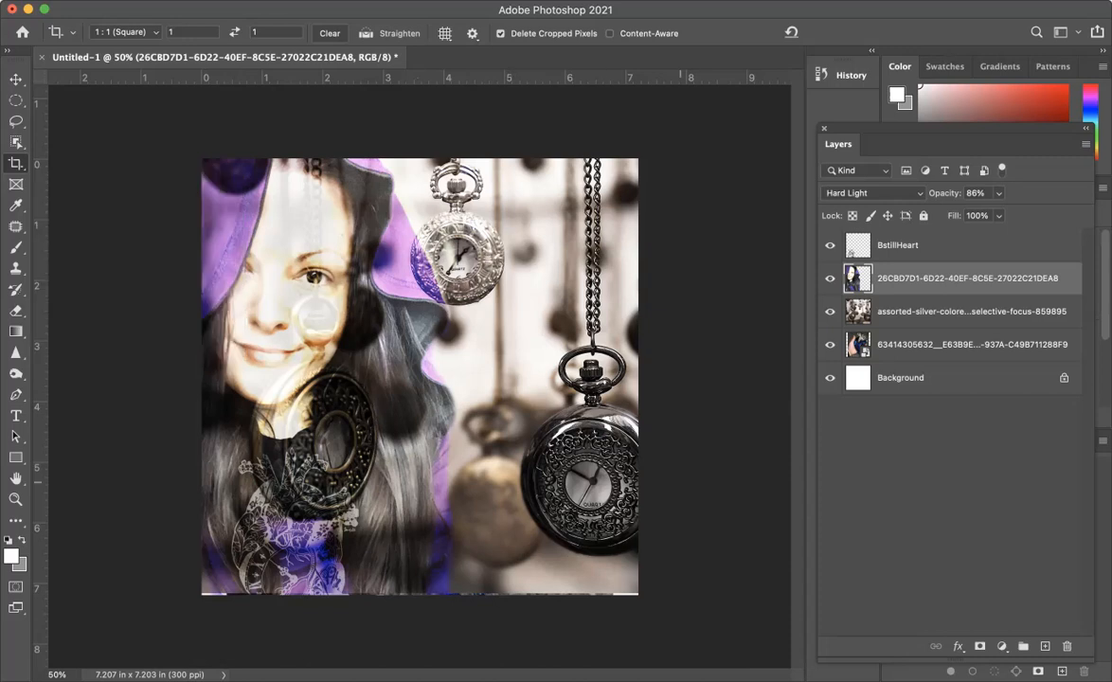
key(alt+bracketright)
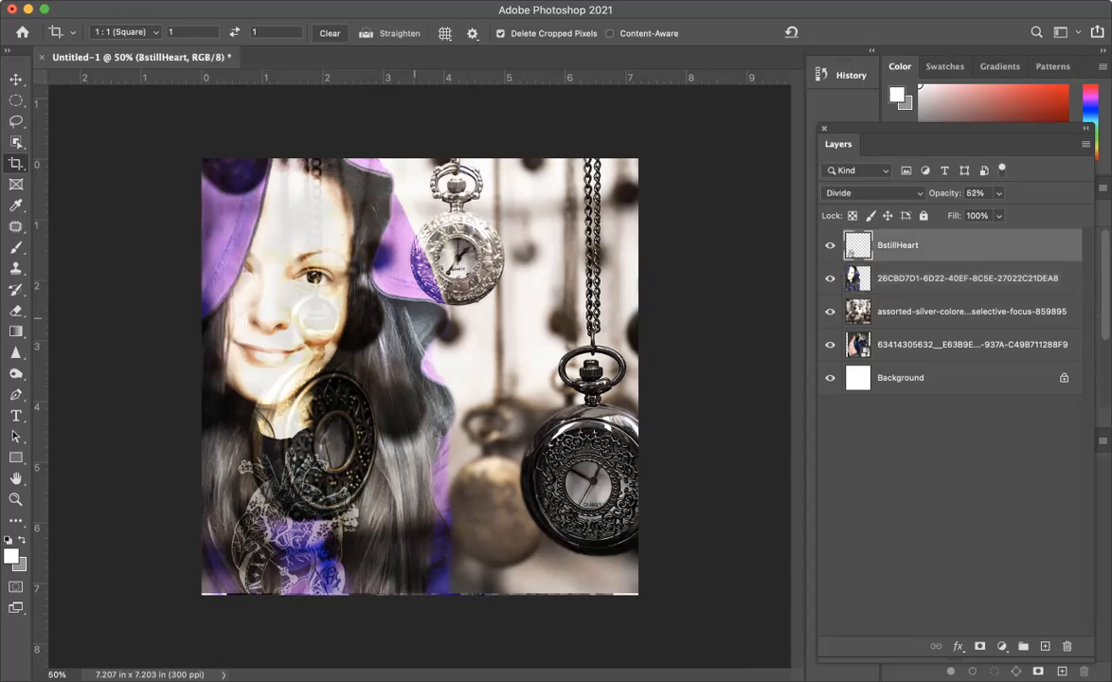
key(c)
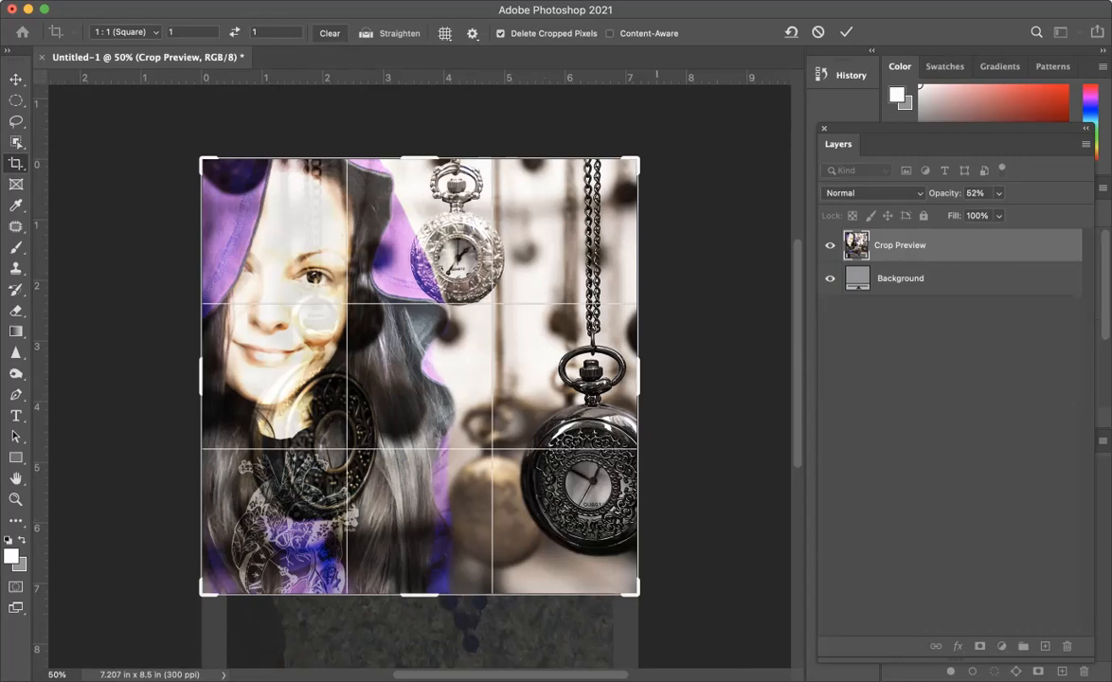
key(Return)
Step: Try moving the hooded portrait layer up on its own, and undo the move
key(v)
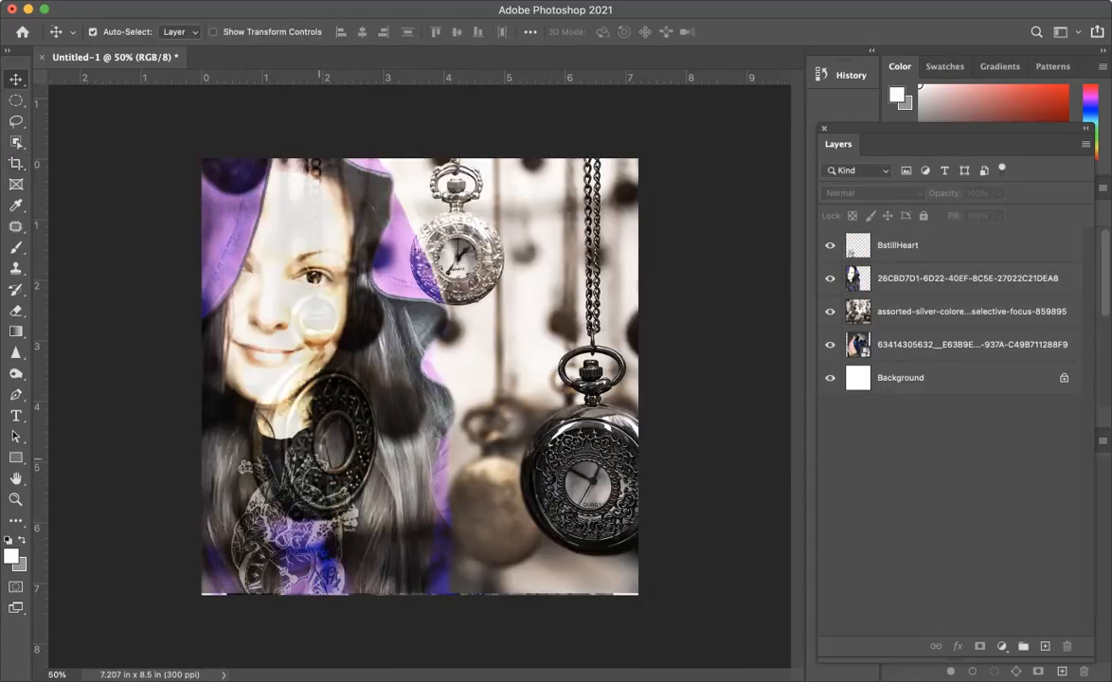
key(alt+bracketleft)
drag(305, 503, 299, 422)
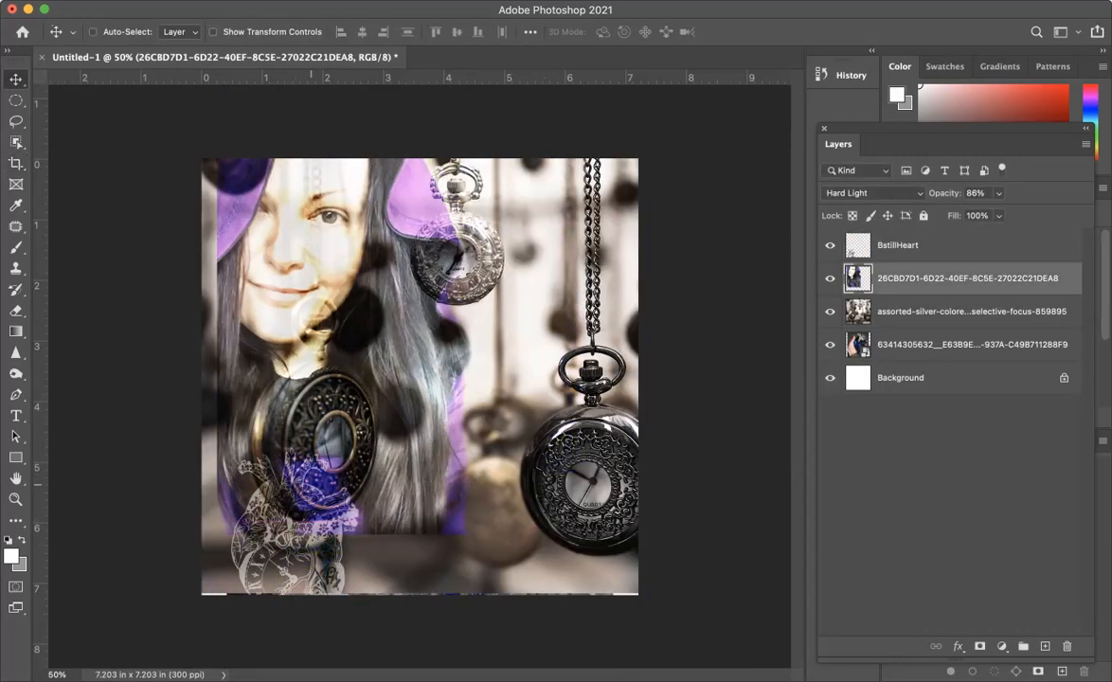
key(super+z)
click(778, 248)
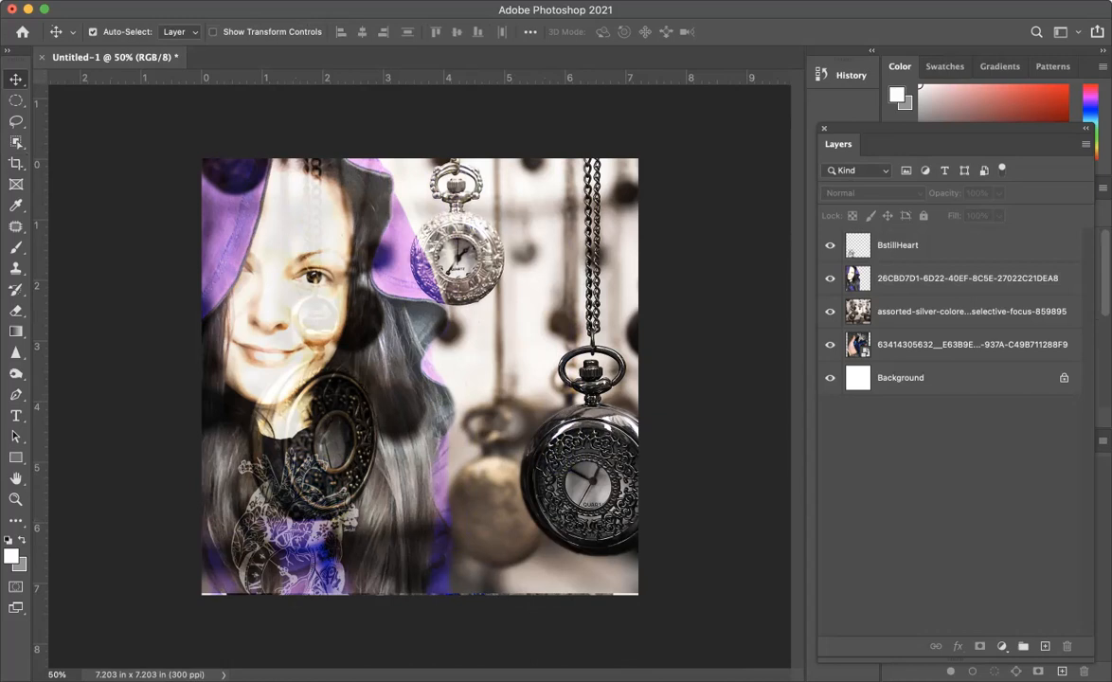
Step: Link the hooded portrait and pocket-watch photo layers, and test the link by moving them right together and back
click(966, 278)
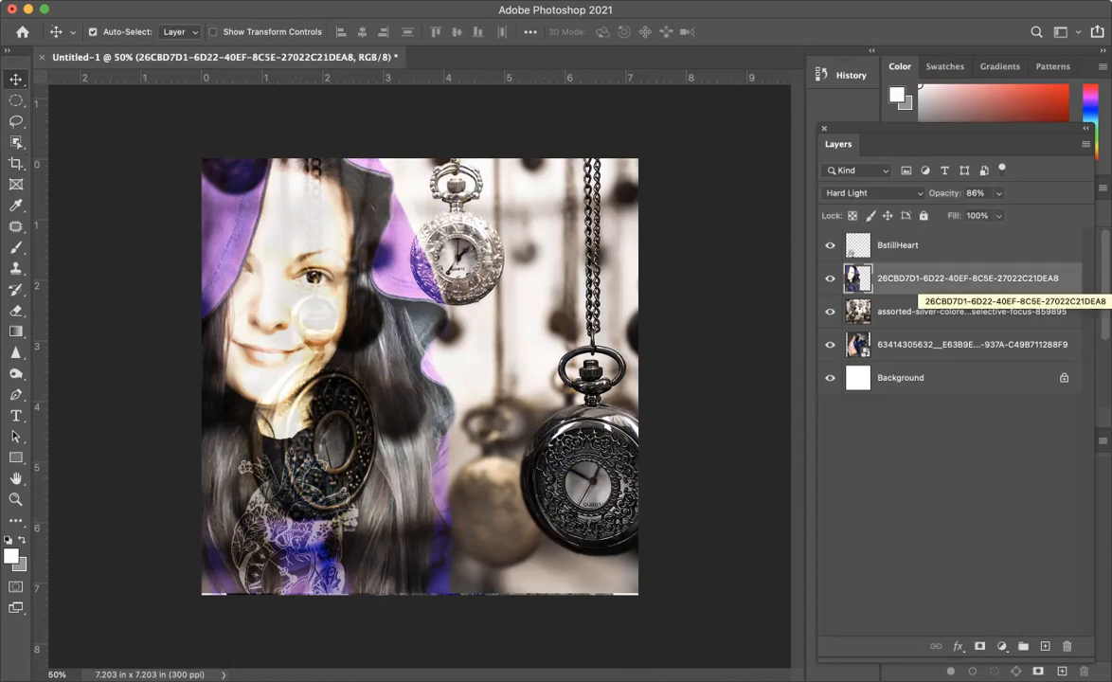
shift+click(947, 311)
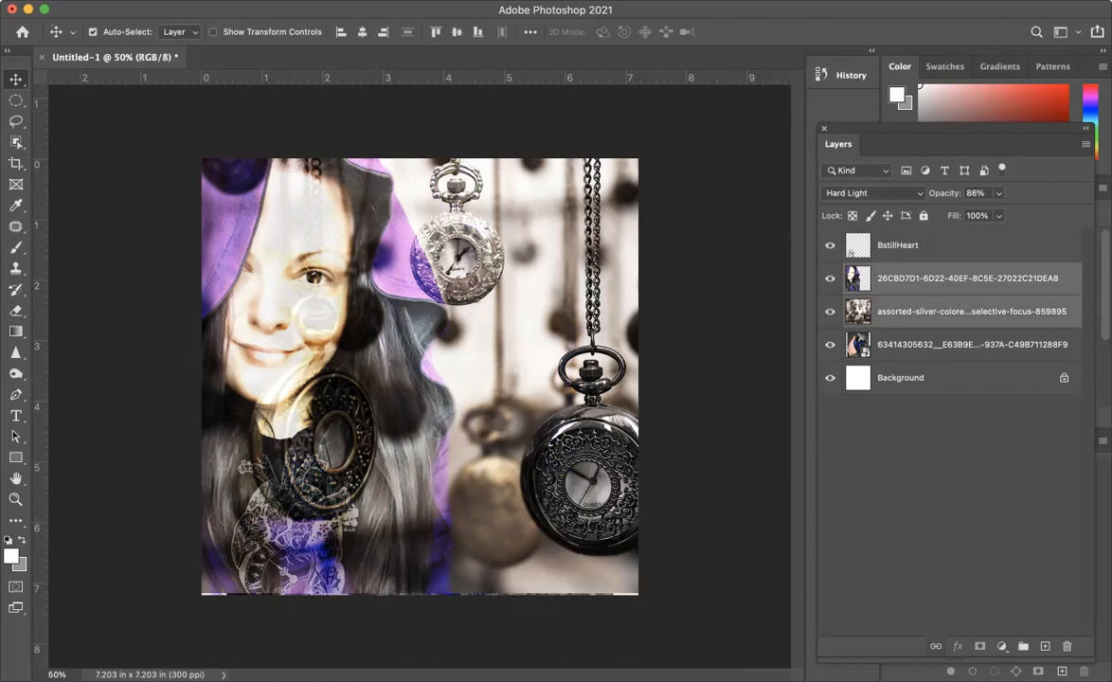
click(934, 645)
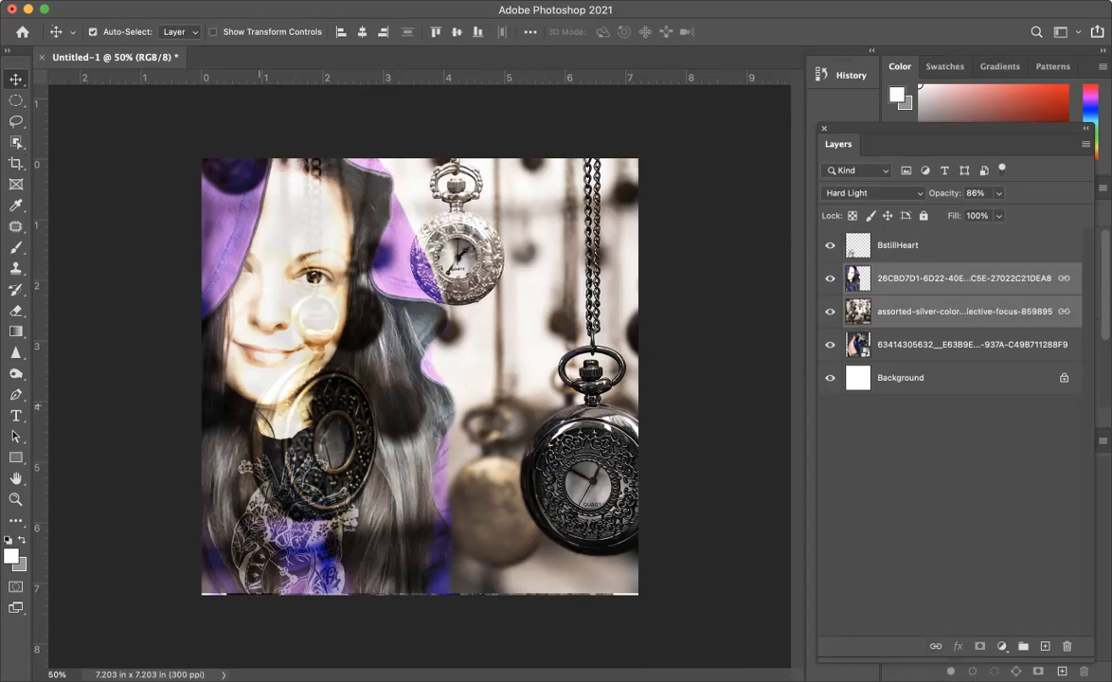
drag(416, 379, 496, 379)
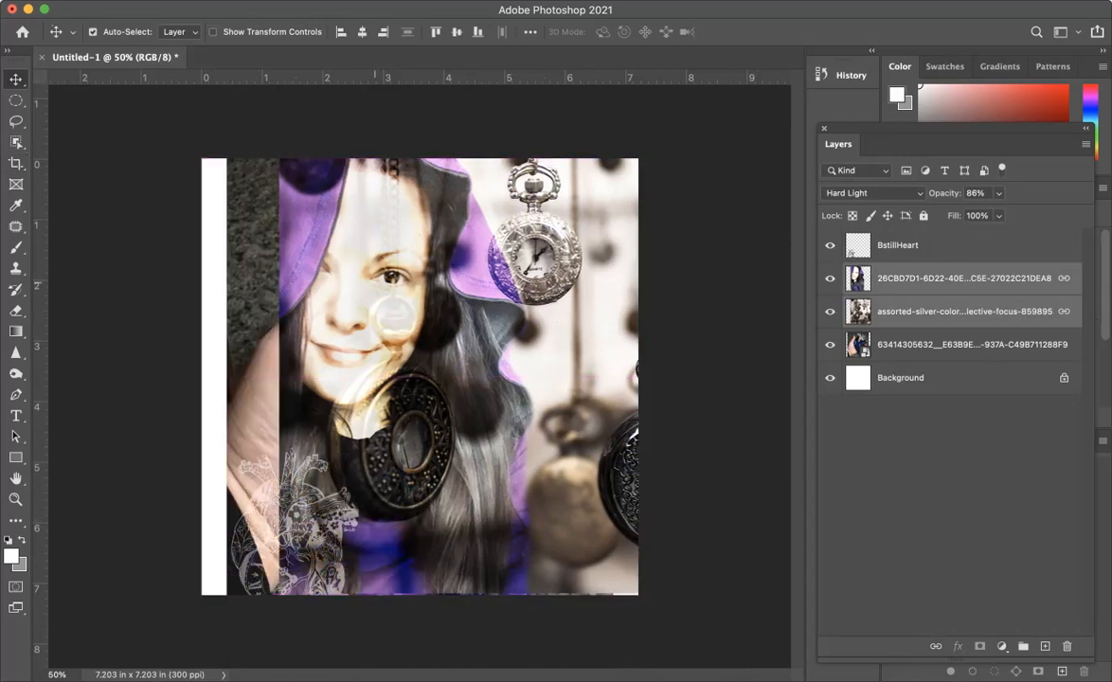
drag(385, 248, 308, 248)
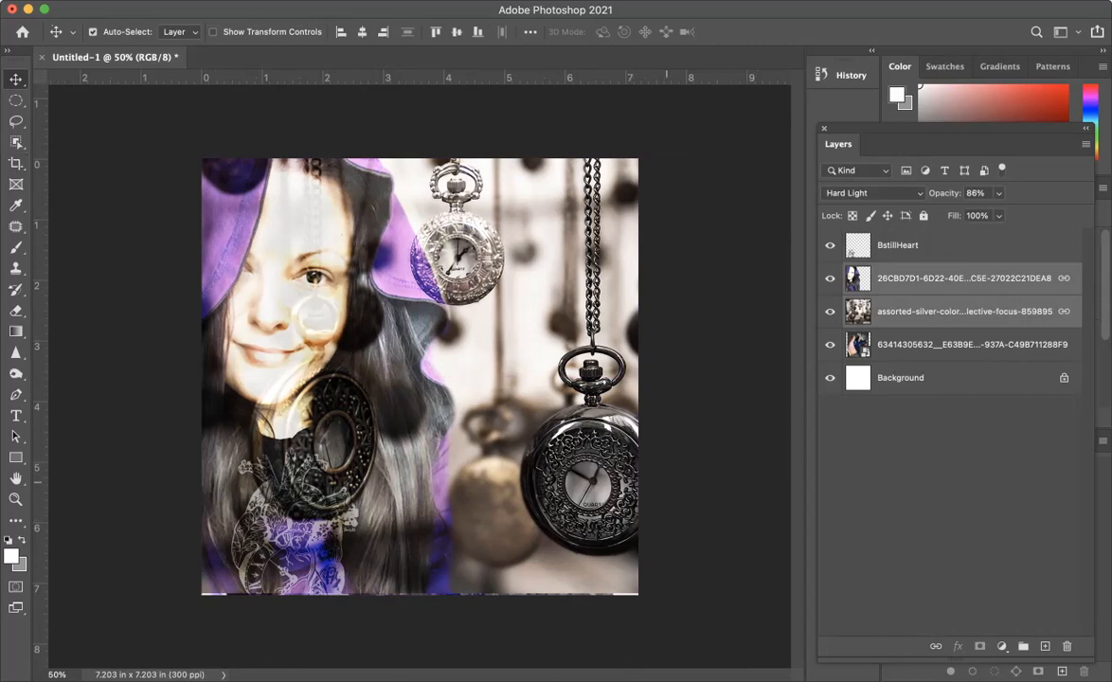
Step: Bring the photo of the hand holding a heart directly above the hooded portrait layer and shift it down and right
click(947, 345)
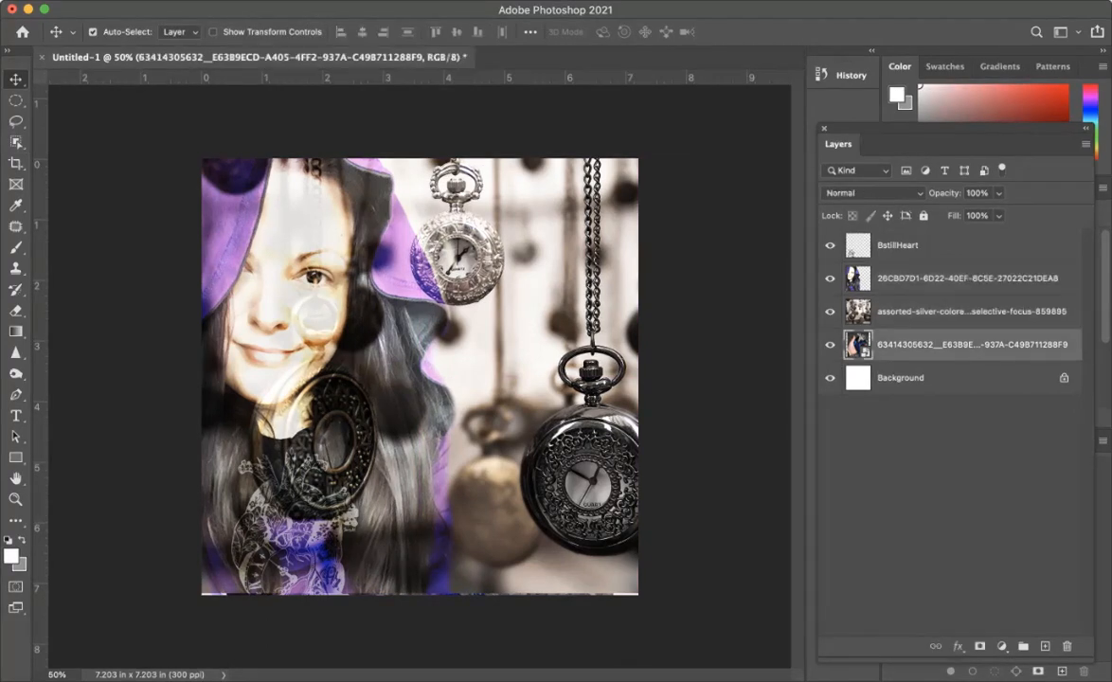
drag(947, 345, 947, 264)
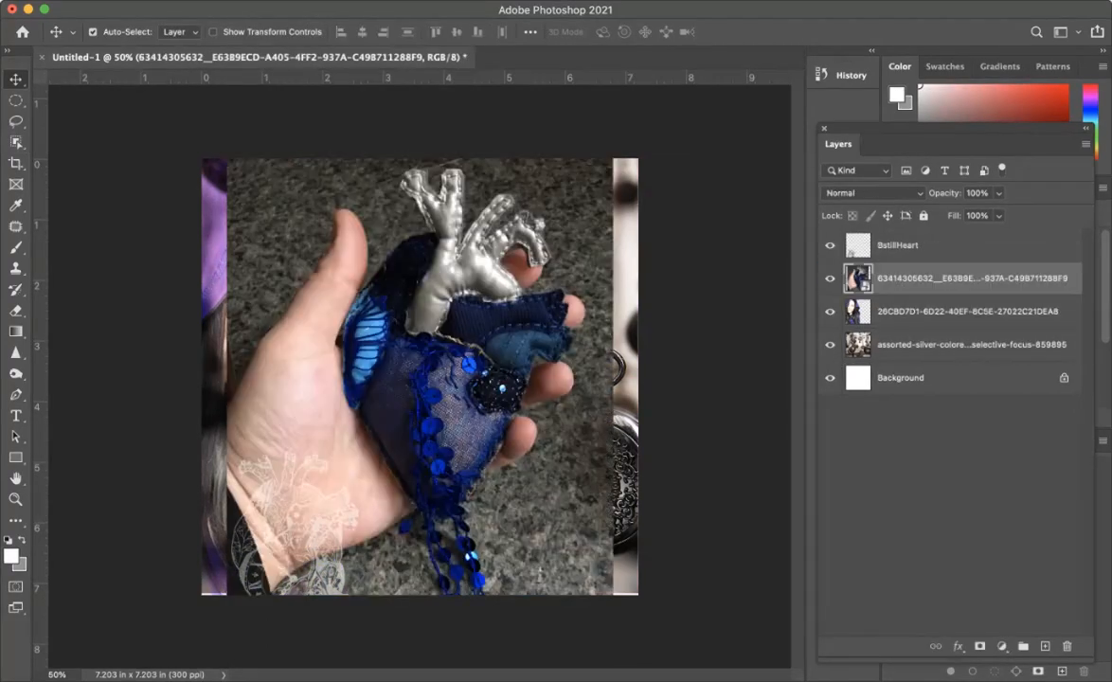
drag(405, 279, 431, 365)
Step: Scale the hand-and-heart photo proportionally to about 11.4% and move it up over the right half of the canvas
key(ctrl+t)
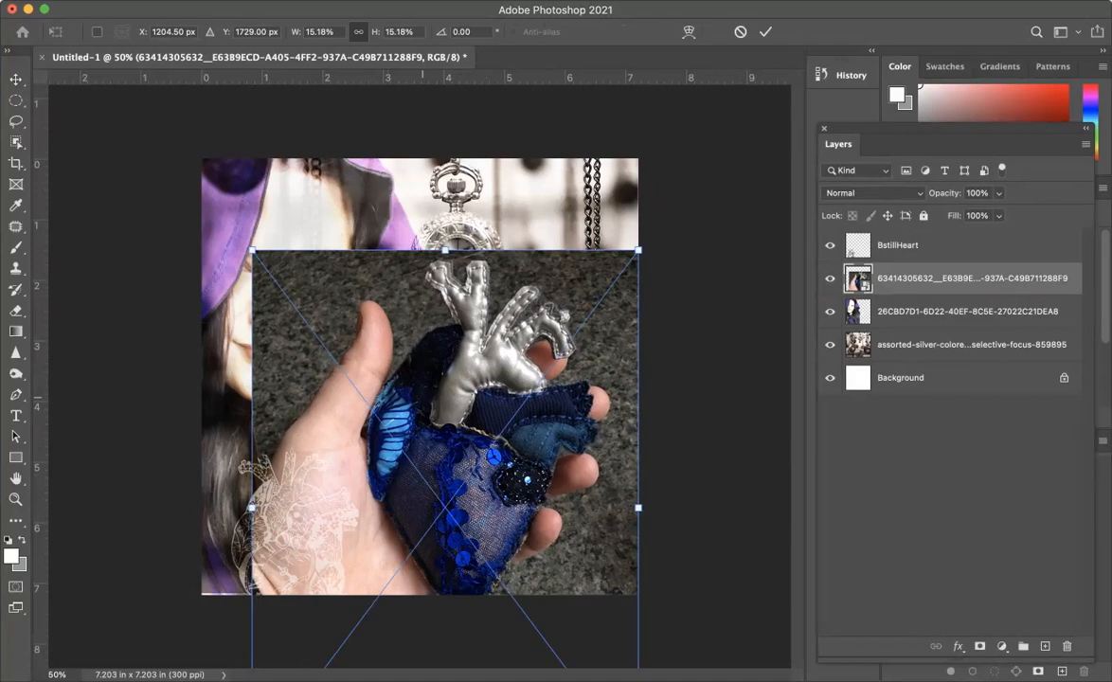
drag(252, 250, 310, 318)
key(ctrl+z)
drag(252, 250, 347, 378)
drag(503, 386, 484, 243)
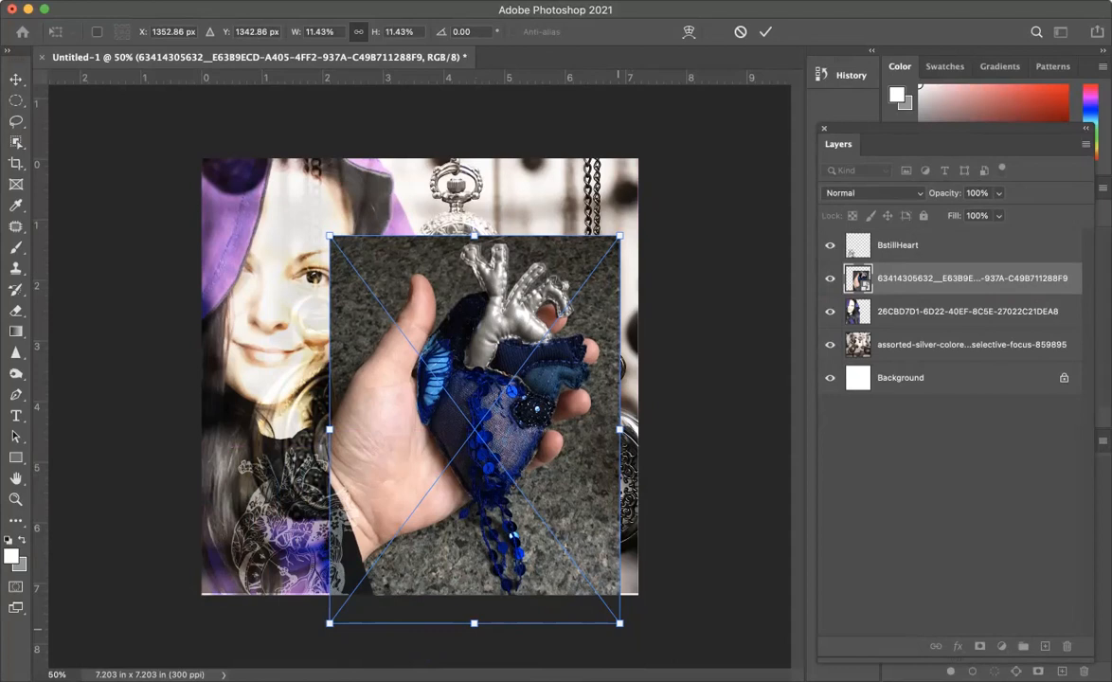
Step: Distort the hand-and-heart photo by raising its bottom-right corner and pulling its top-right corner up and outward
drag(619, 622, 612, 523)
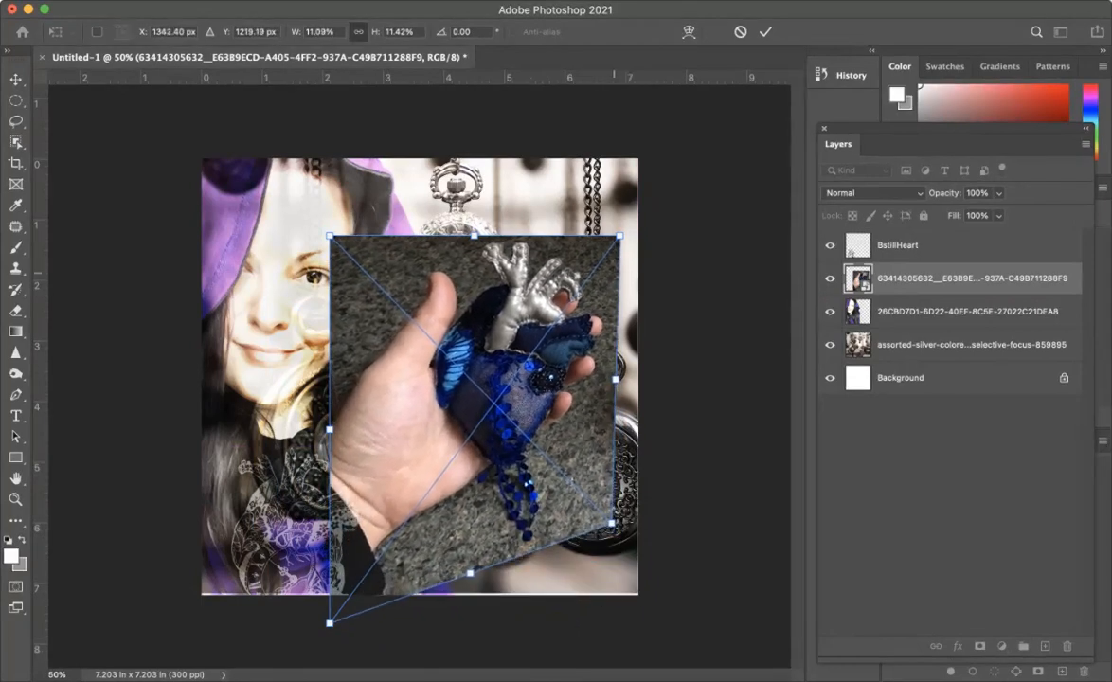
drag(619, 235, 633, 189)
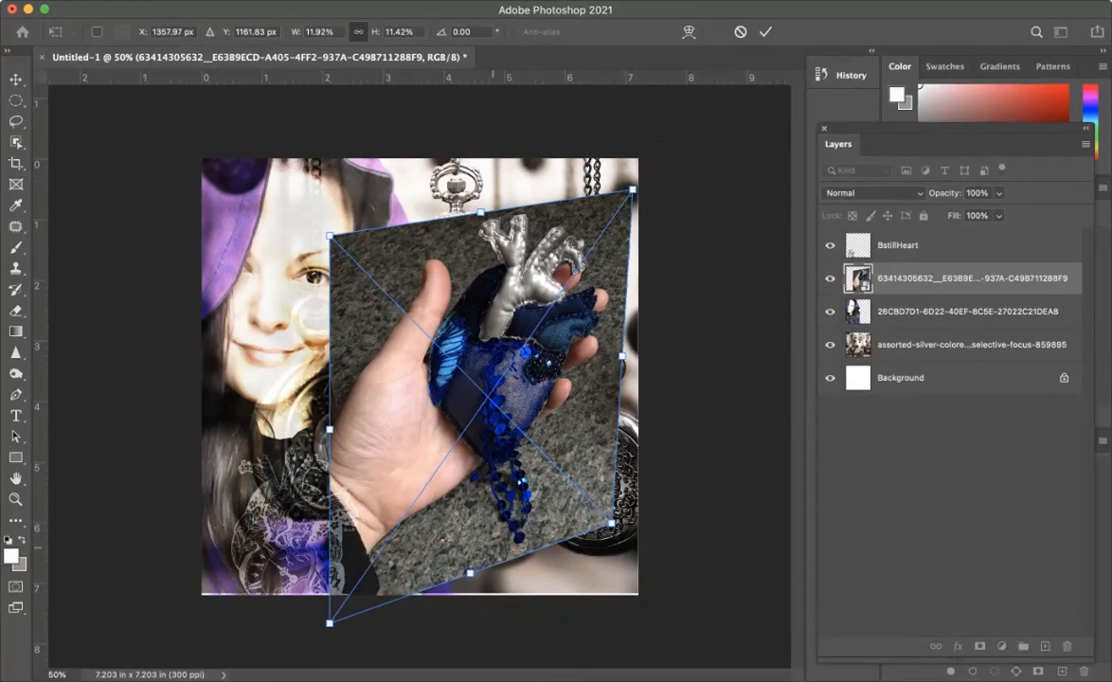
key(Return)
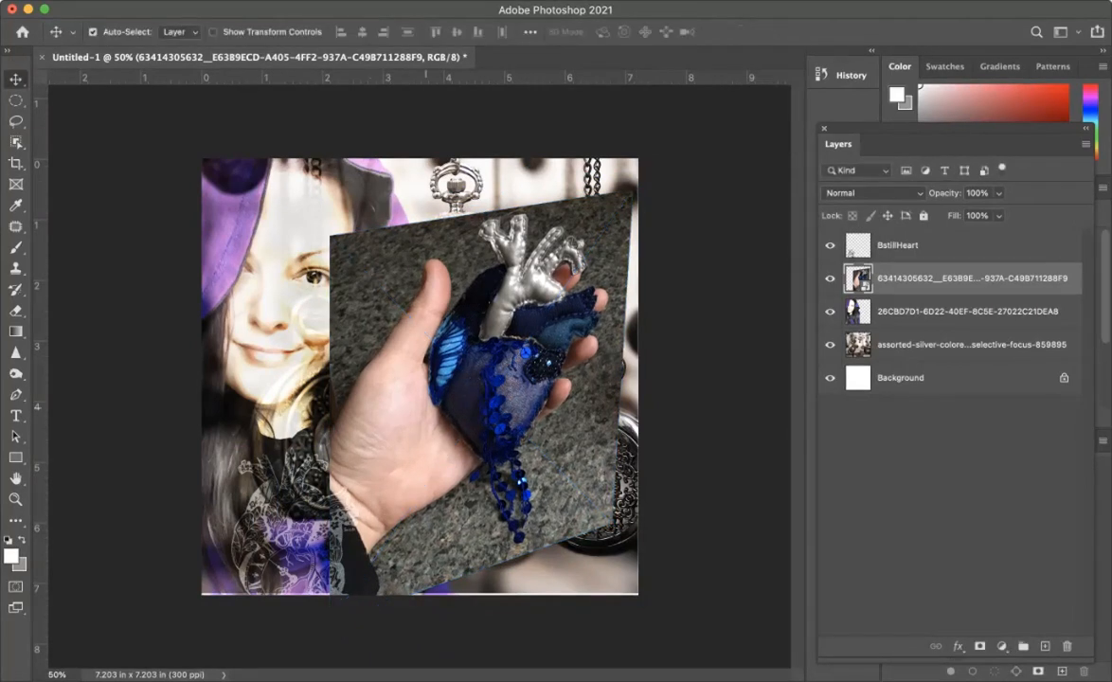
Step: Shrink the hand-and-heart photo to about 7.5% and place it at the canvas top beside the portrait's face
drag(477, 364, 416, 274)
key(ctrl+t)
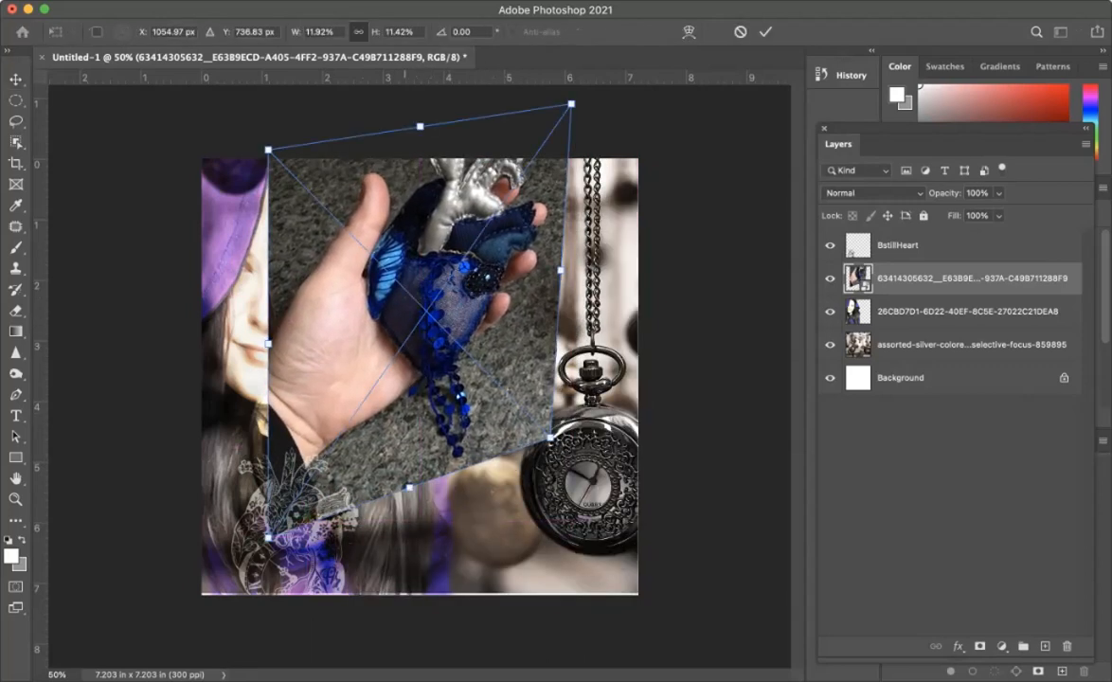
drag(268, 537, 376, 382)
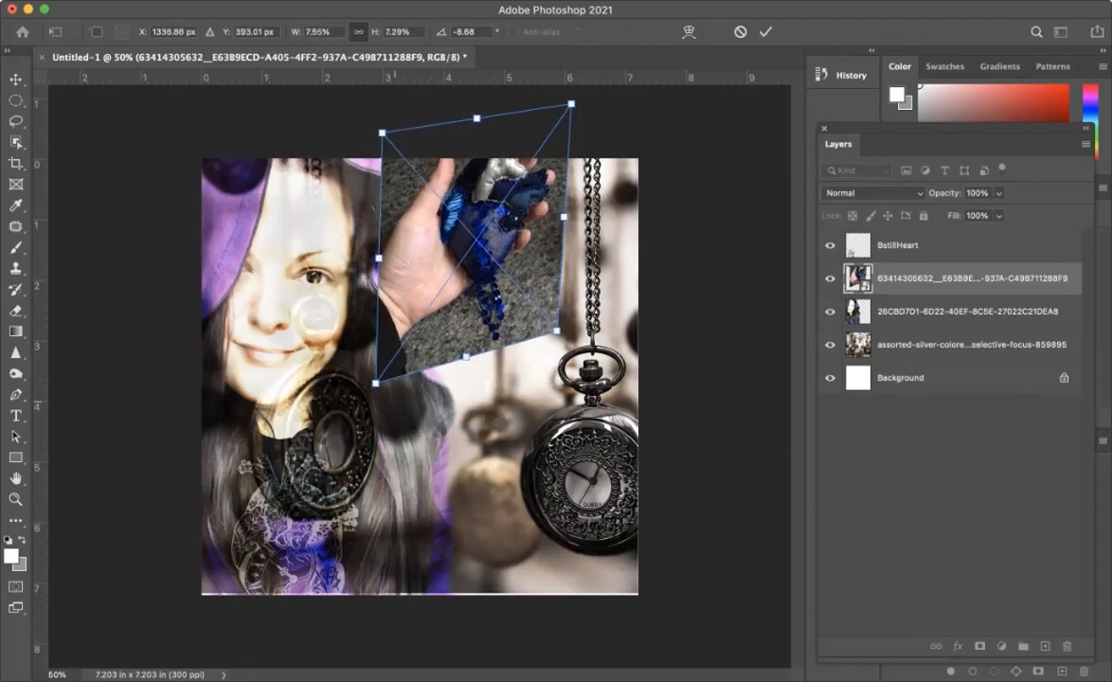
mouse_move(449, 307)
mouse_down()
mouse_move(426, 421)
mouse_move(402, 333)
mouse_move(438, 319)
mouse_up()
key(Return)
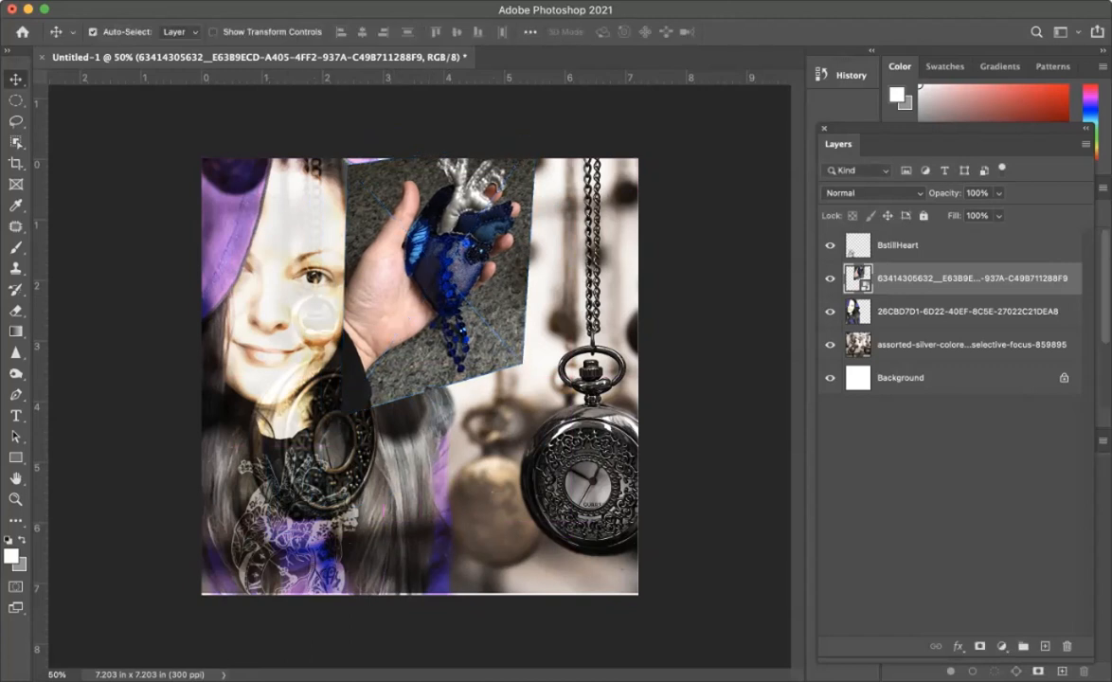
Step: Rasterize the hand-and-heart photo layer and add a layer mask to it
right_click(907, 279)
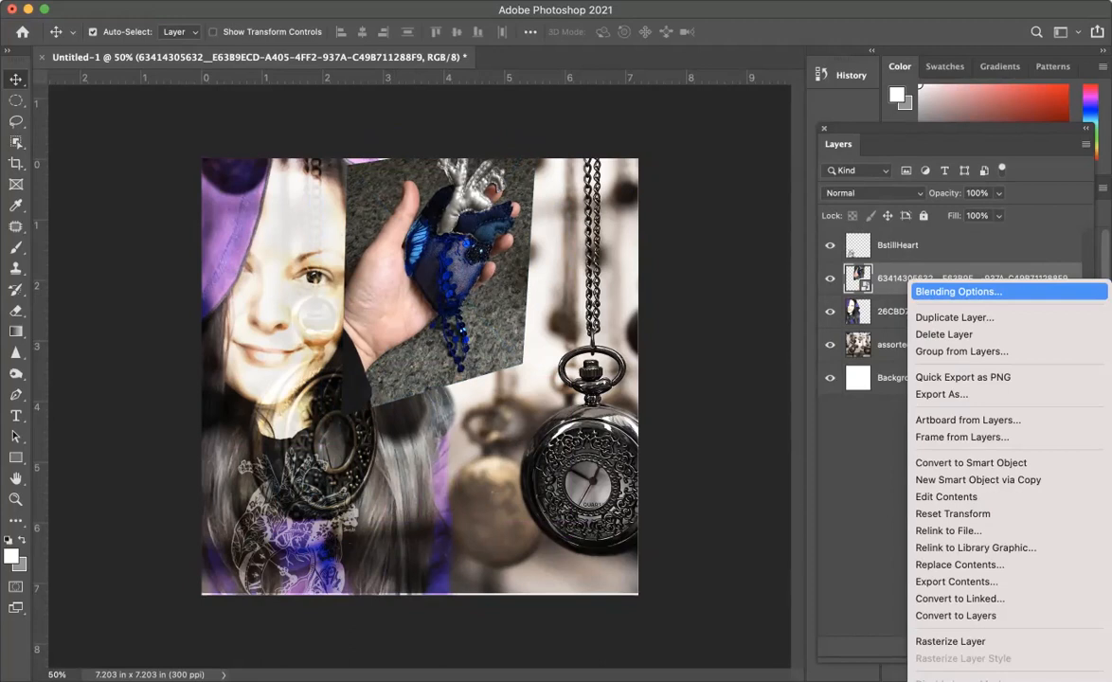
scroll(951, 284, down, 10)
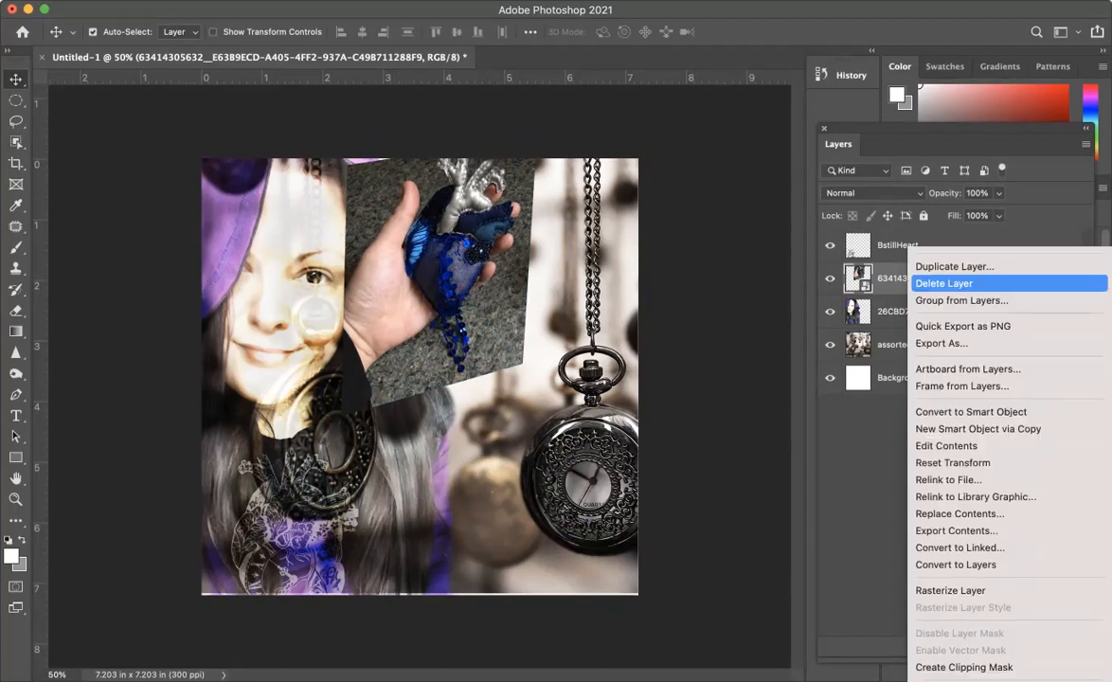
click(950, 219)
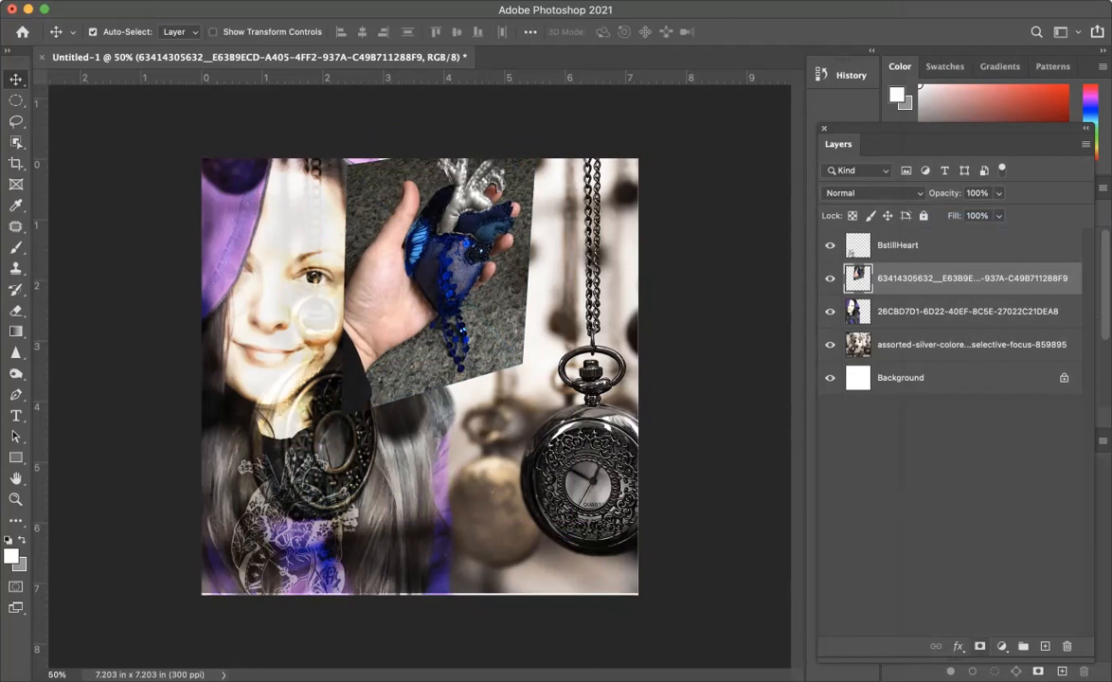
click(980, 645)
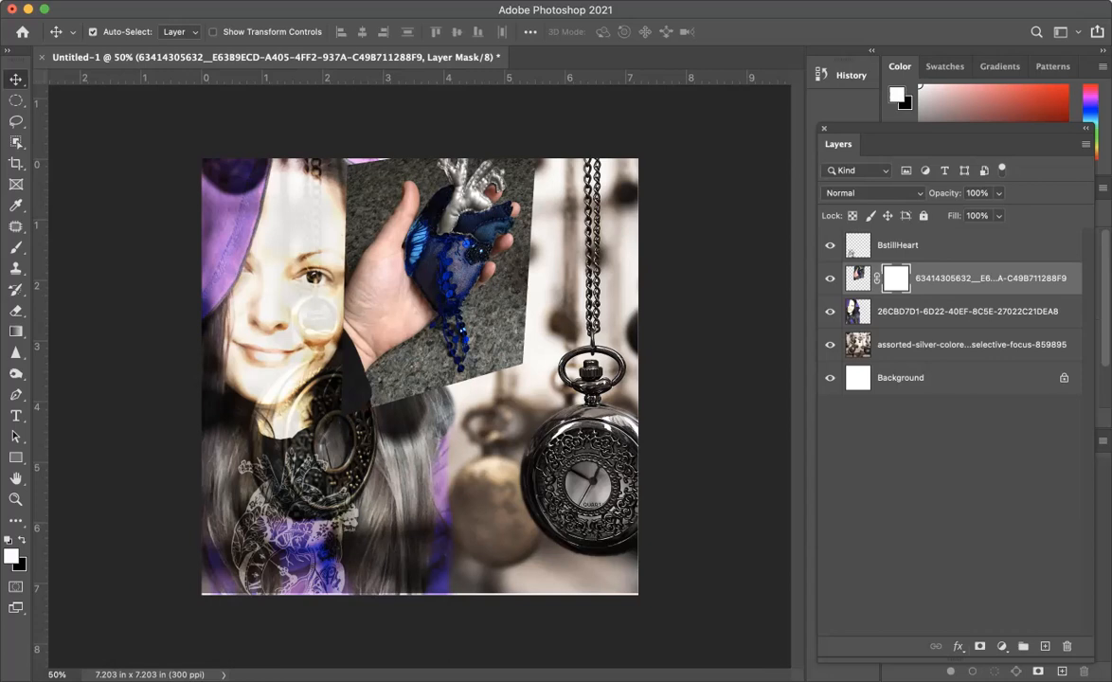
Step: Erase on the layer mask to hide the stone background and fingers around the right side and top of the heart
click(15, 247)
key(s)
key(e)
mouse_move(516, 372)
mouse_down()
mouse_move(521, 275)
mouse_move(464, 307)
mouse_move(445, 336)
mouse_move(481, 248)
mouse_move(526, 270)
mouse_move(466, 260)
mouse_move(483, 222)
mouse_move(482, 204)
mouse_move(477, 232)
mouse_move(483, 185)
mouse_move(472, 182)
mouse_move(519, 170)
mouse_move(508, 170)
mouse_up()
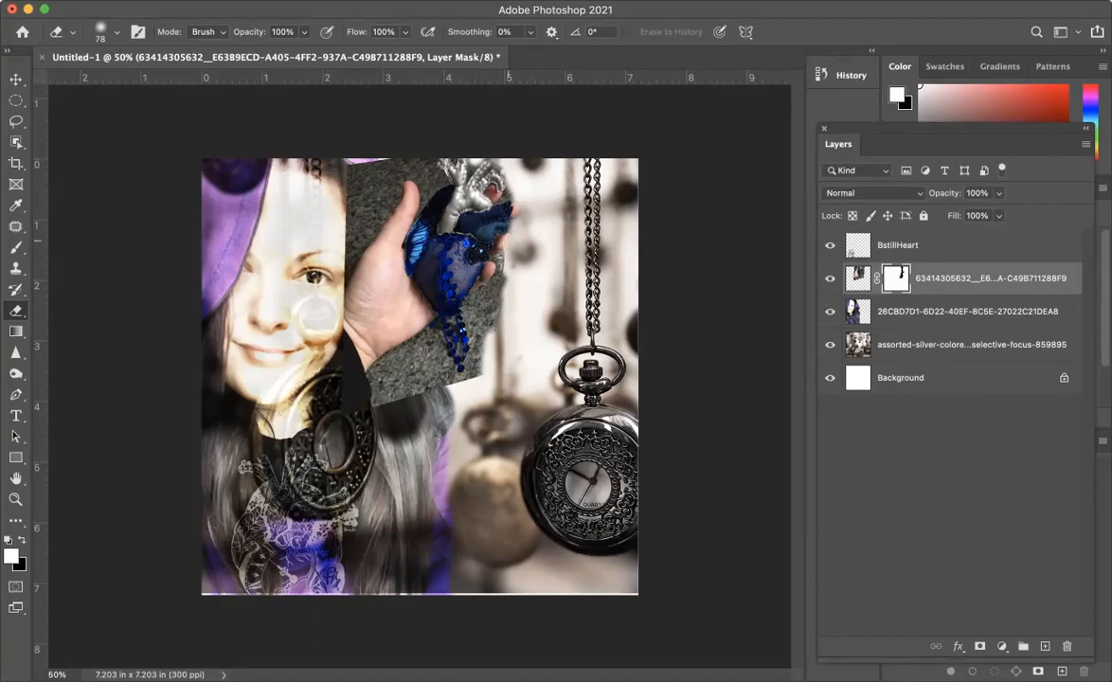
mouse_move(441, 269)
mouse_down()
mouse_move(439, 334)
mouse_move(444, 301)
mouse_up()
mouse_move(447, 242)
mouse_down()
mouse_move(462, 284)
mouse_move(457, 275)
mouse_up()
mouse_move(473, 182)
mouse_down()
mouse_move(450, 175)
mouse_move(467, 190)
mouse_move(389, 150)
mouse_move(402, 167)
mouse_move(391, 154)
mouse_move(389, 166)
mouse_up()
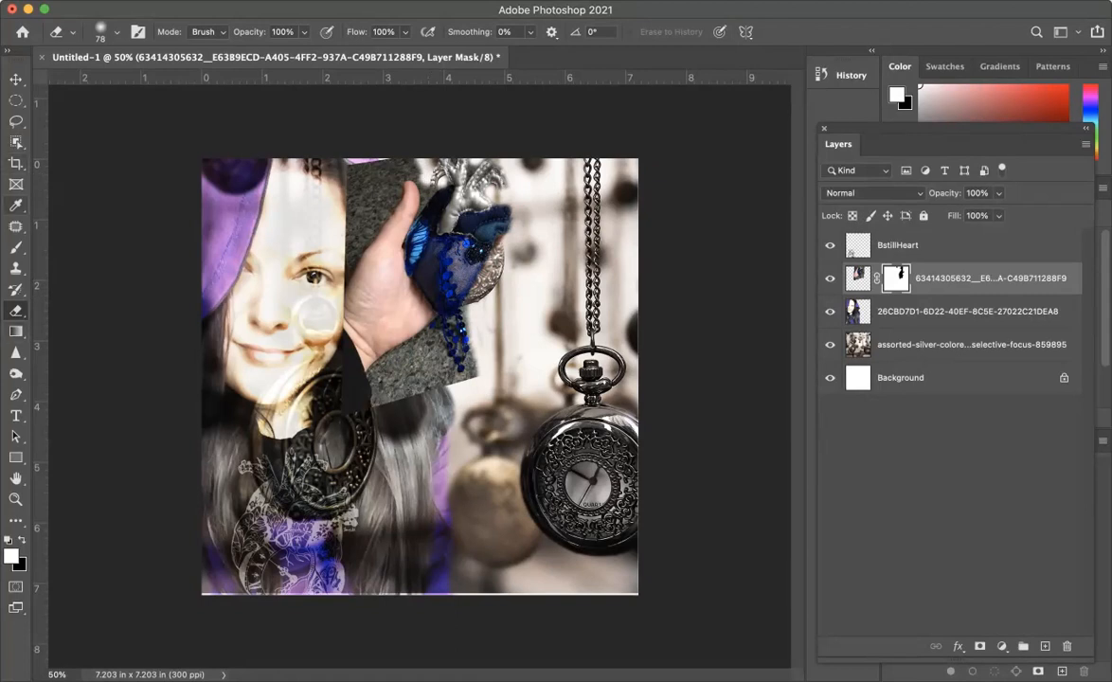
click(16, 142)
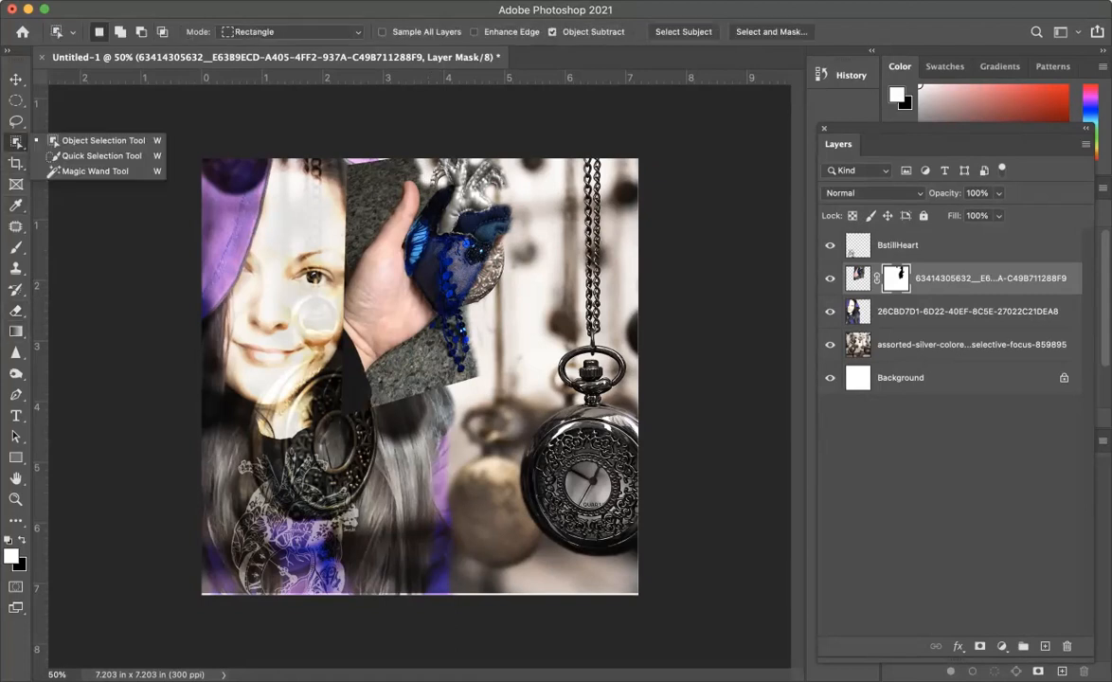
click(95, 143)
mouse_move(413, 156)
mouse_down()
mouse_move(478, 303)
mouse_move(322, 360)
mouse_move(474, 285)
mouse_move(360, 243)
mouse_move(374, 194)
mouse_move(391, 186)
mouse_move(345, 219)
mouse_move(317, 289)
mouse_up()
drag(352, 388, 364, 366)
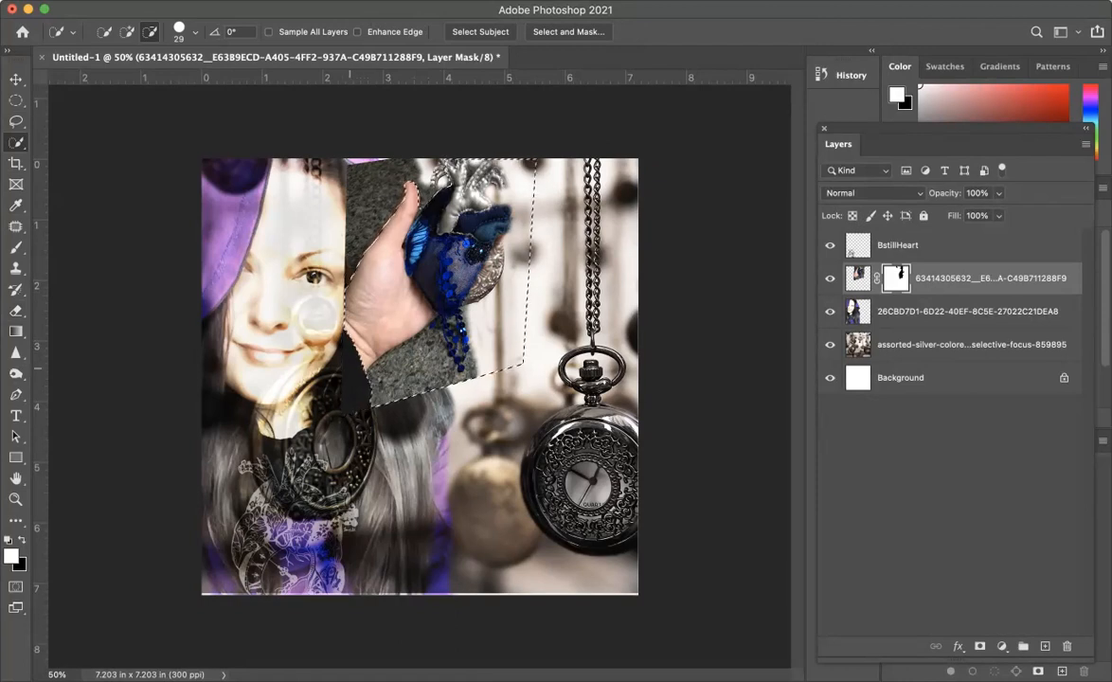
drag(424, 332, 537, 272)
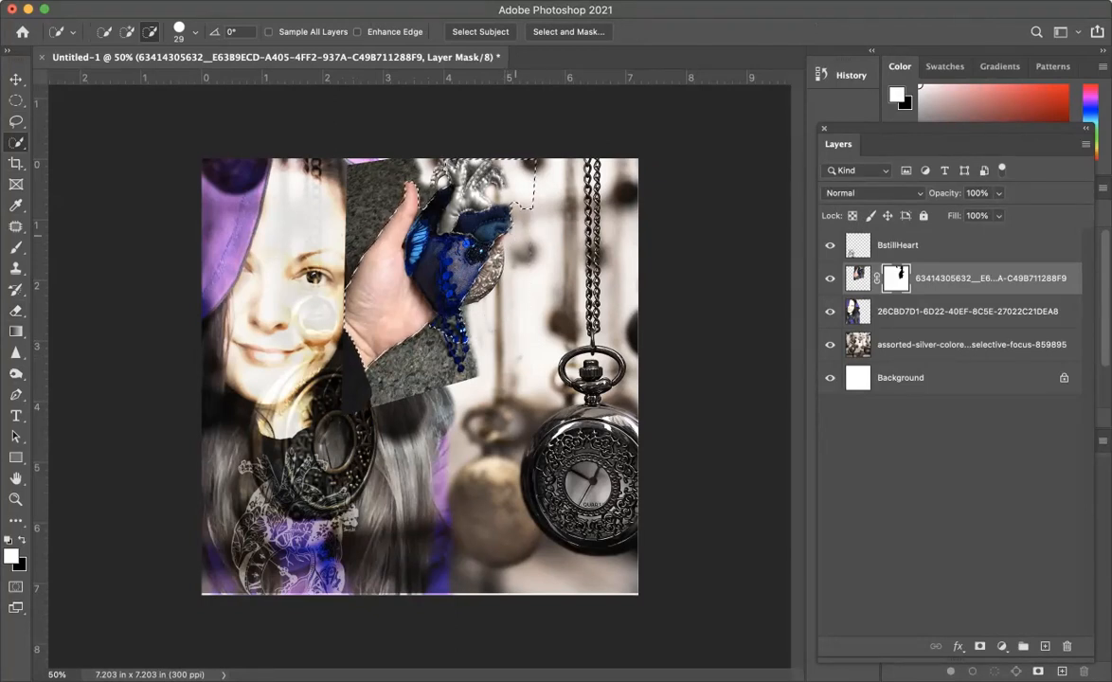
key(ctrl+d)
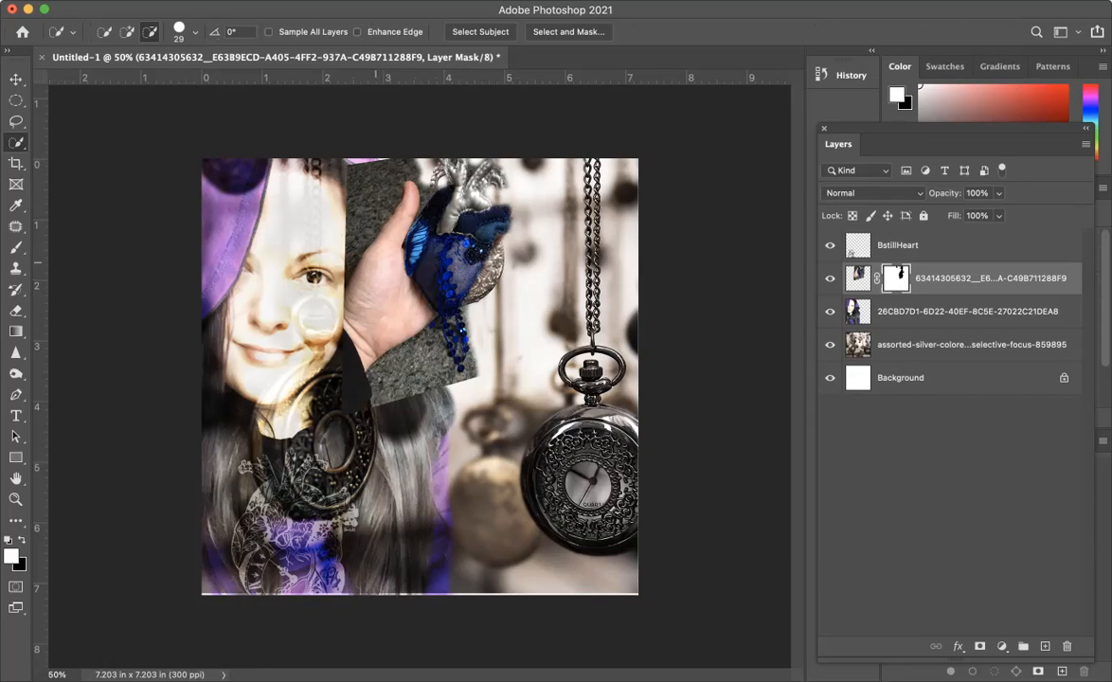
Step: Quick-select the stone area below the wrist and sequins, and delete it on the hand-and-heart layer's mask
click(105, 32)
drag(407, 313, 374, 355)
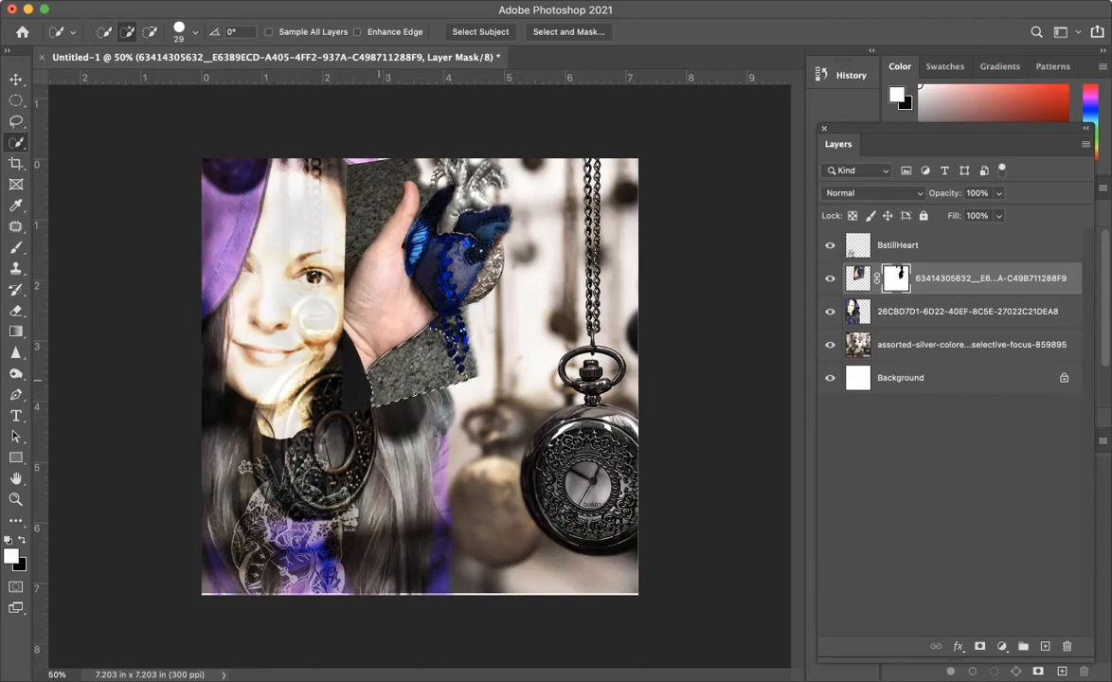
key(Delete)
Step: Try to quick-select the area around the wrist and dark sleeve, reducing the selection brush size to 12 px
click(371, 310)
drag(421, 344, 344, 369)
key(super+d)
drag(421, 344, 346, 369)
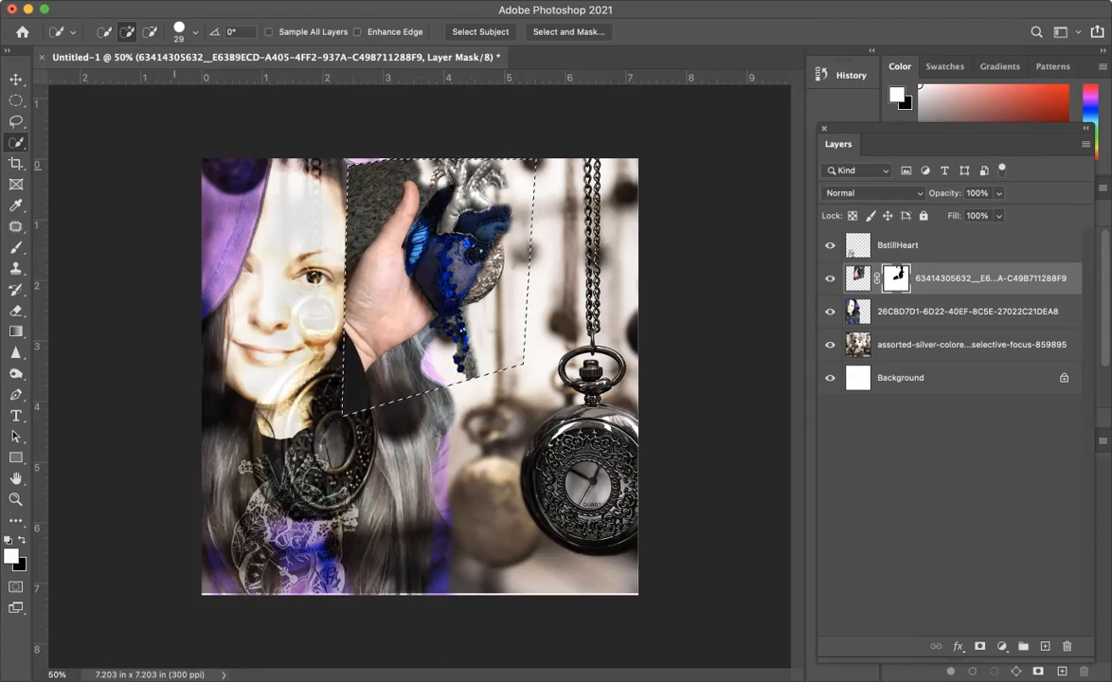
click(195, 32)
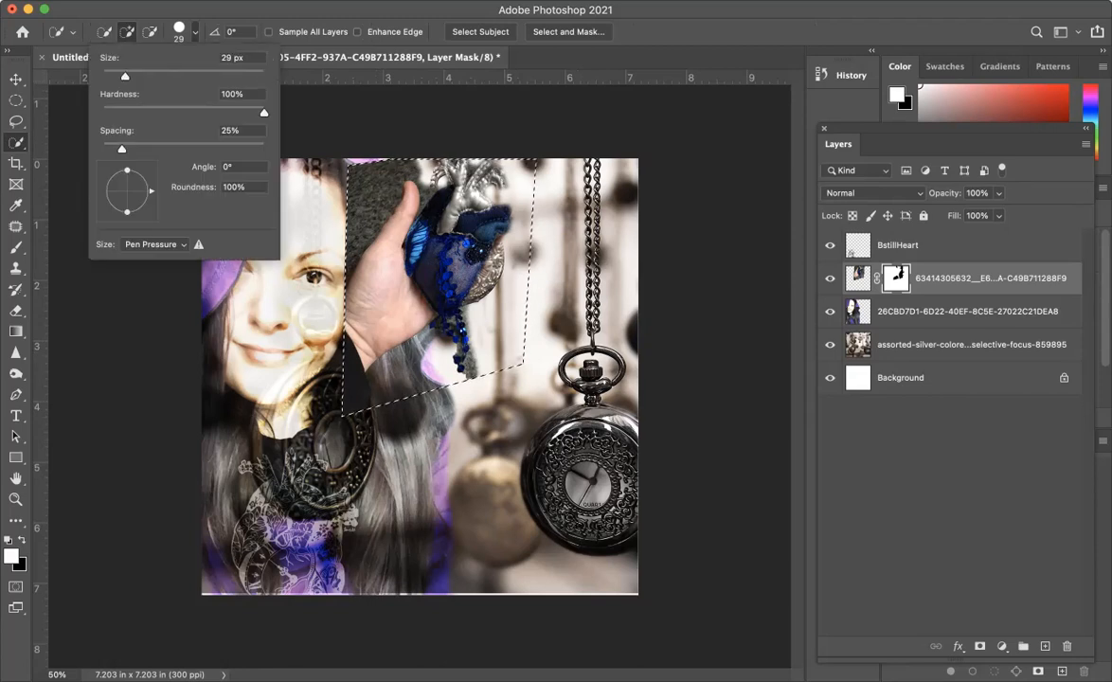
drag(124, 75, 111, 76)
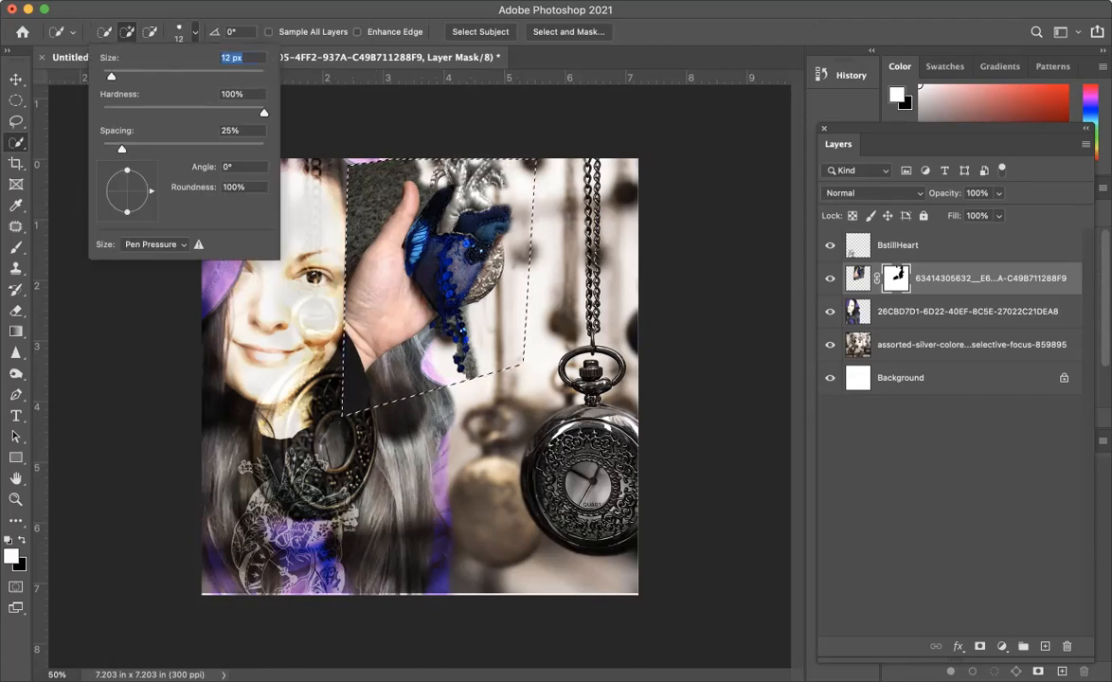
key(Return)
key(super+d)
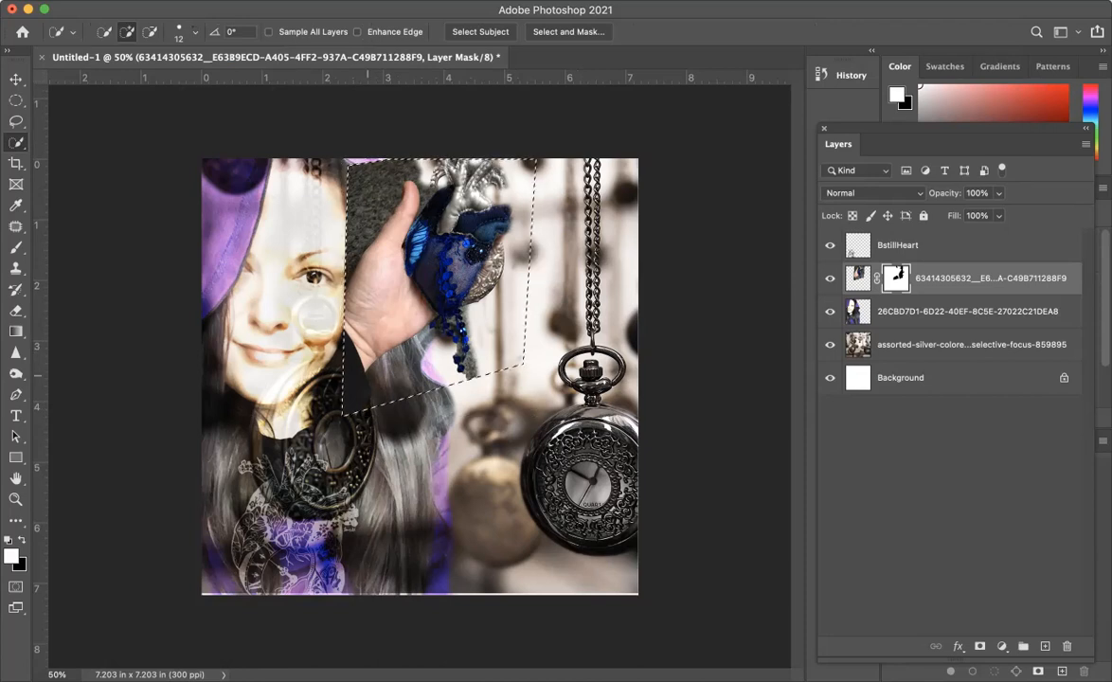
drag(362, 360, 357, 360)
key(super+shift+z)
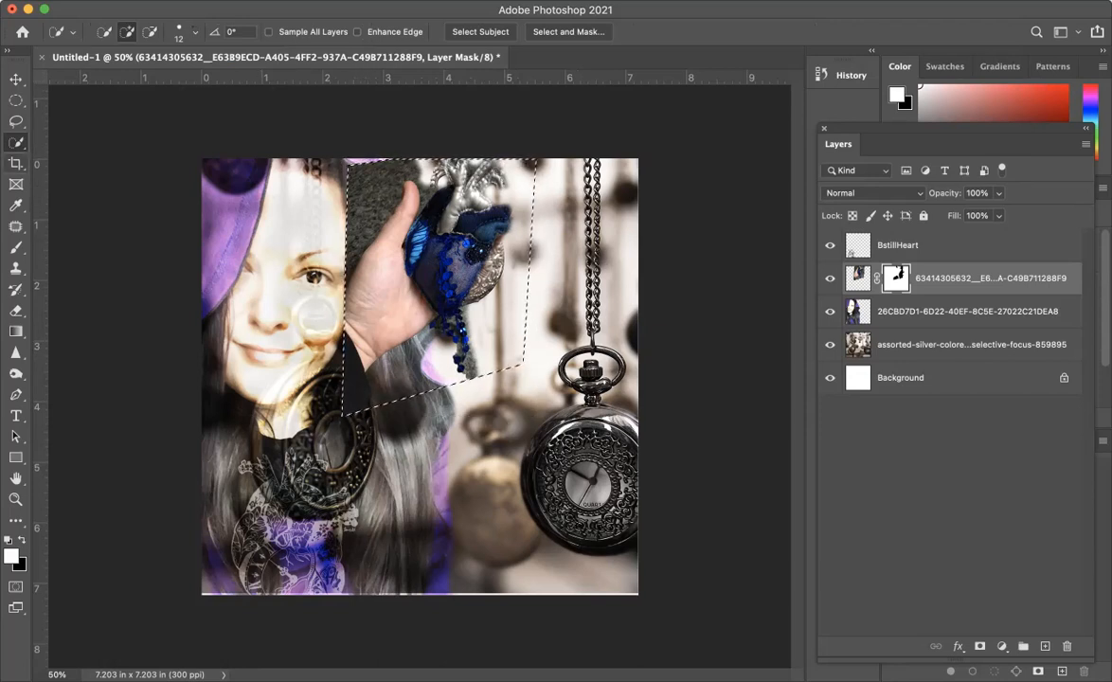
Step: Erase on the layer mask to hide the remaining stone, the hand and the dark sleeve around the heart, and deselect
click(16, 310)
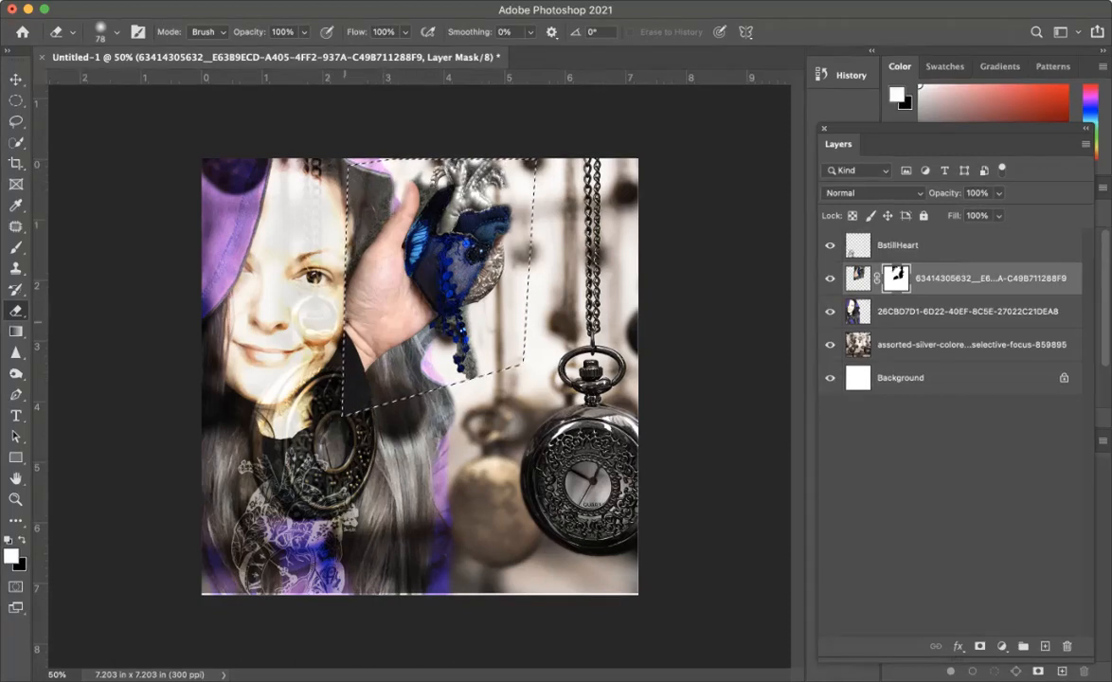
drag(347, 312, 333, 367)
mouse_move(331, 312)
mouse_down()
mouse_move(345, 256)
mouse_move(355, 284)
mouse_move(350, 228)
mouse_move(398, 295)
mouse_move(375, 255)
mouse_move(399, 245)
mouse_move(420, 190)
mouse_up()
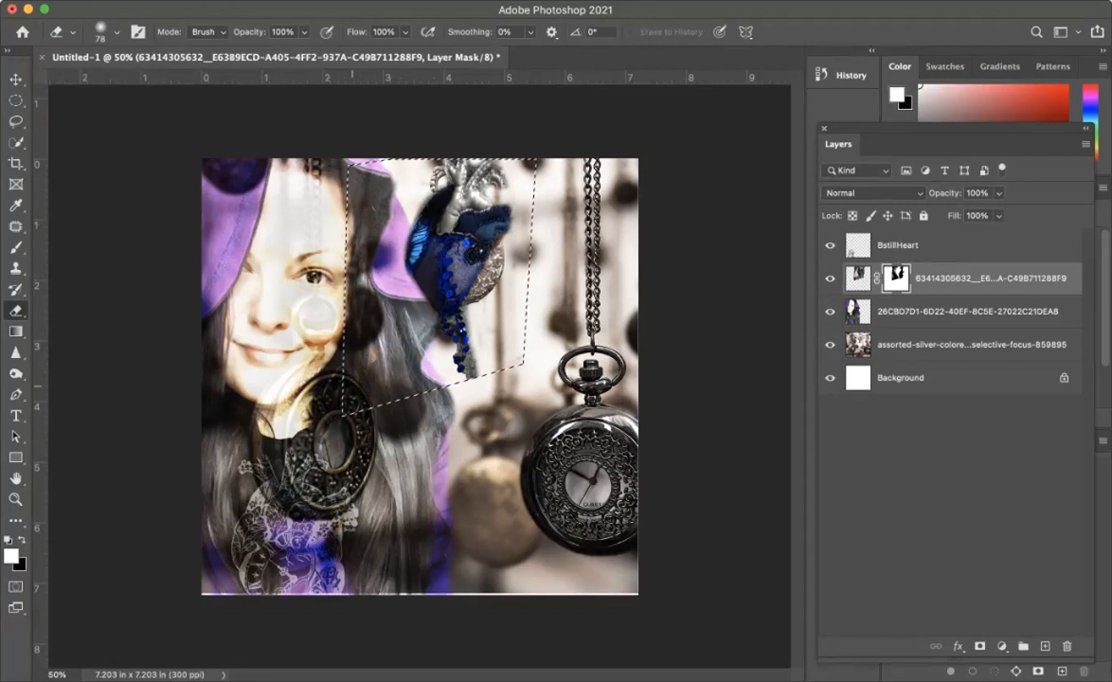
key(super+d)
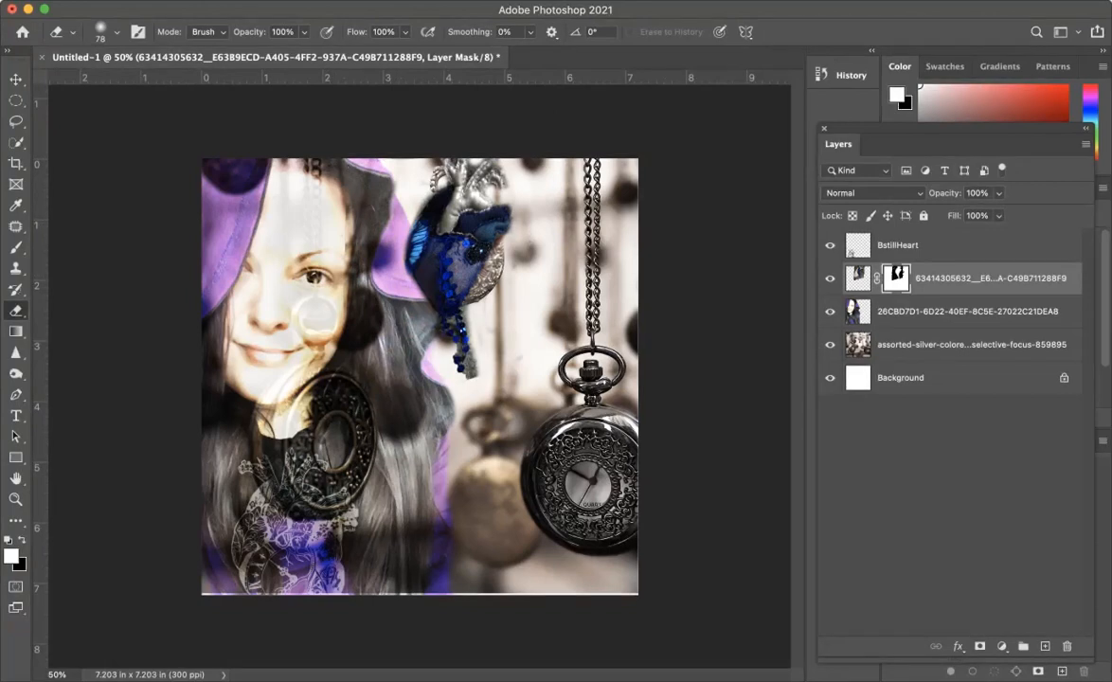
Step: Try moving the hand-and-heart layer below the pocket-watch layer, and undo the reordering
drag(896, 277, 1053, 616)
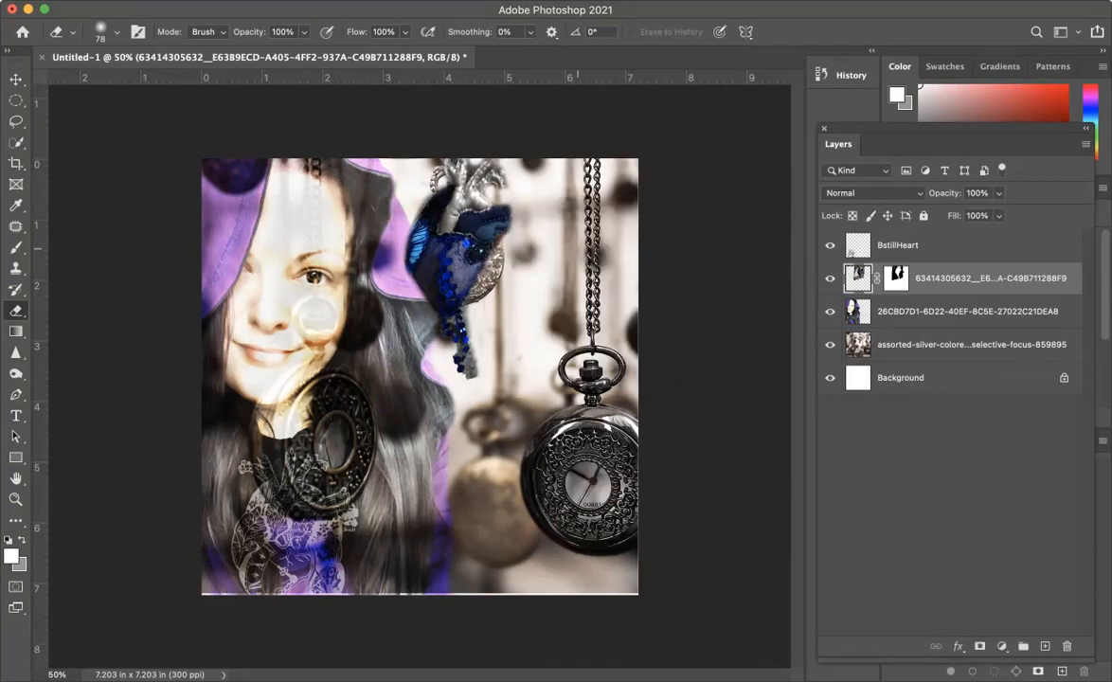
drag(947, 278, 956, 361)
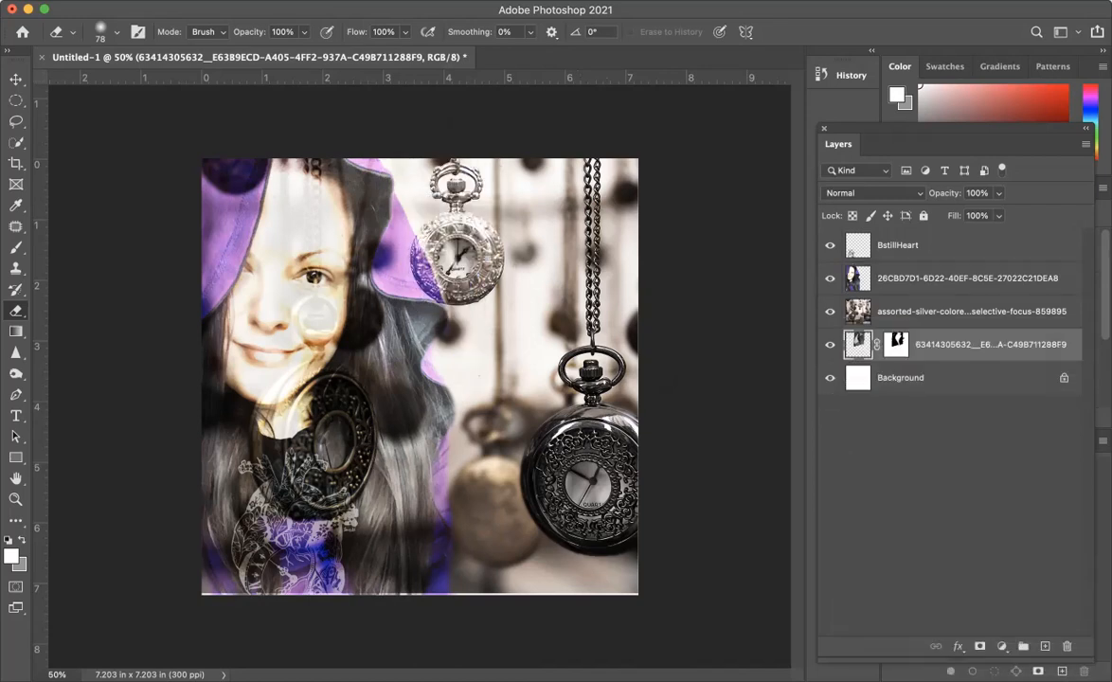
key(ctrl+z)
click(985, 277)
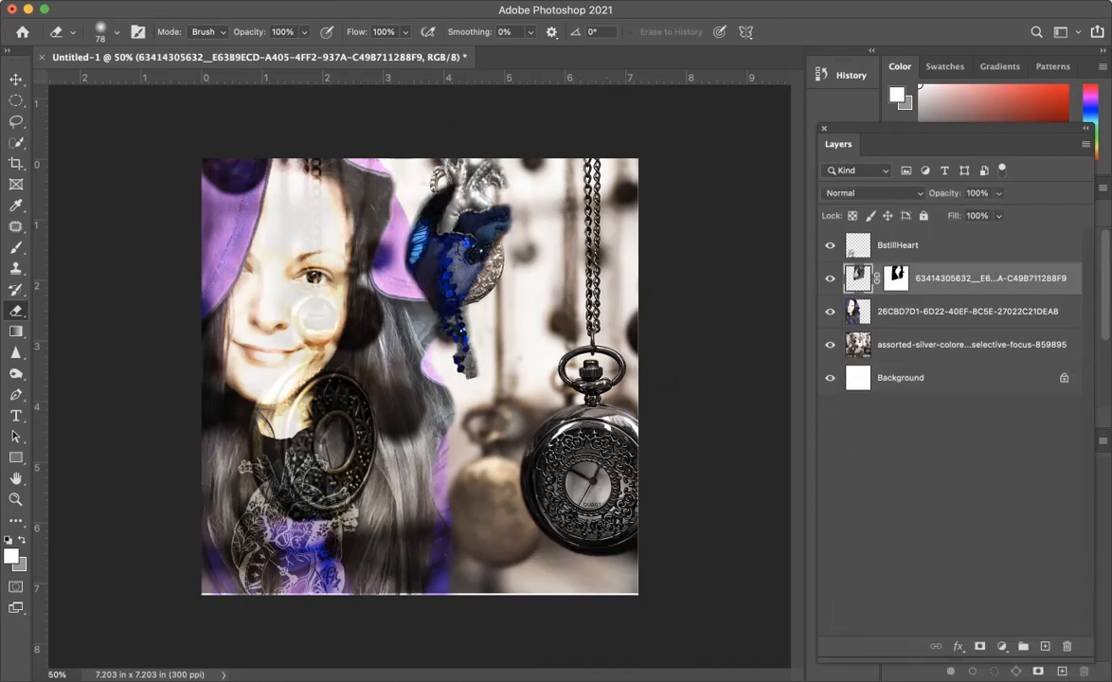
Step: Delete the layer mask from the hand-and-heart layer without applying it
click(896, 277)
drag(896, 277, 1066, 646)
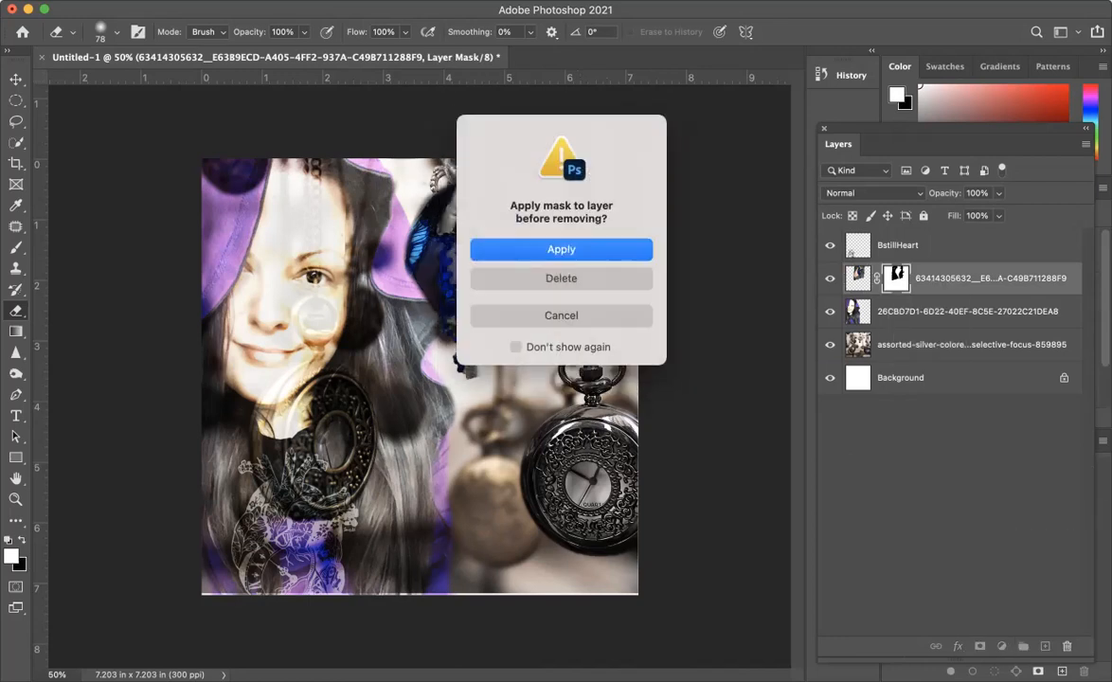
click(561, 277)
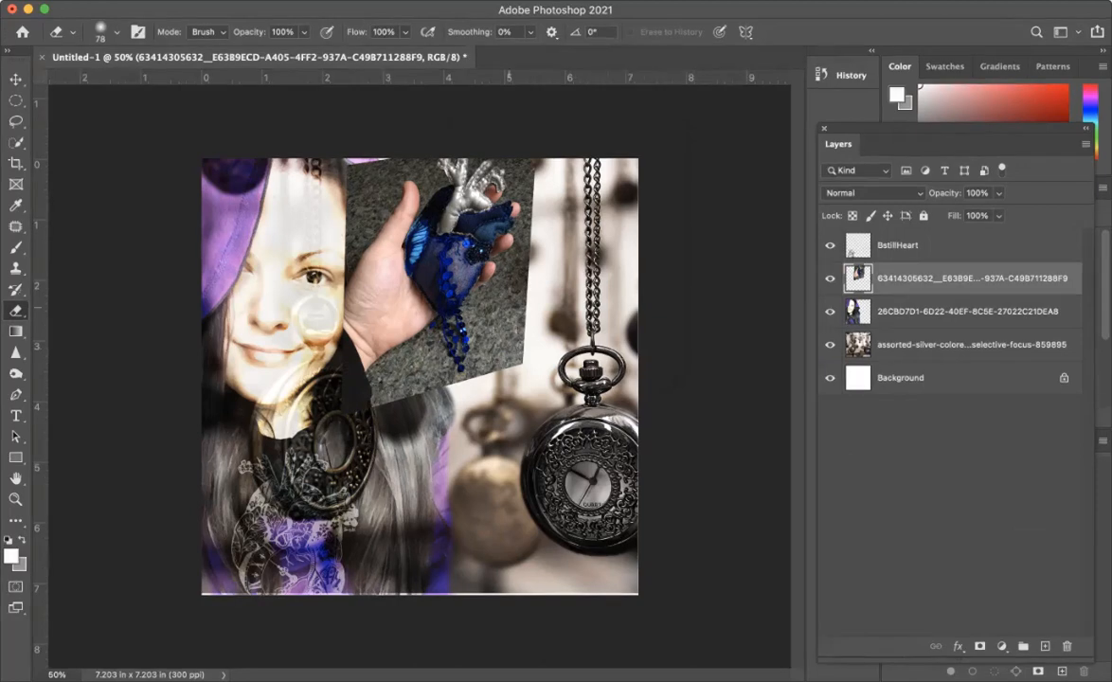
Step: Move the hand-and-heart photo down to the lower middle of the canvas, between the portrait's hair and the large pocket watch
key(v)
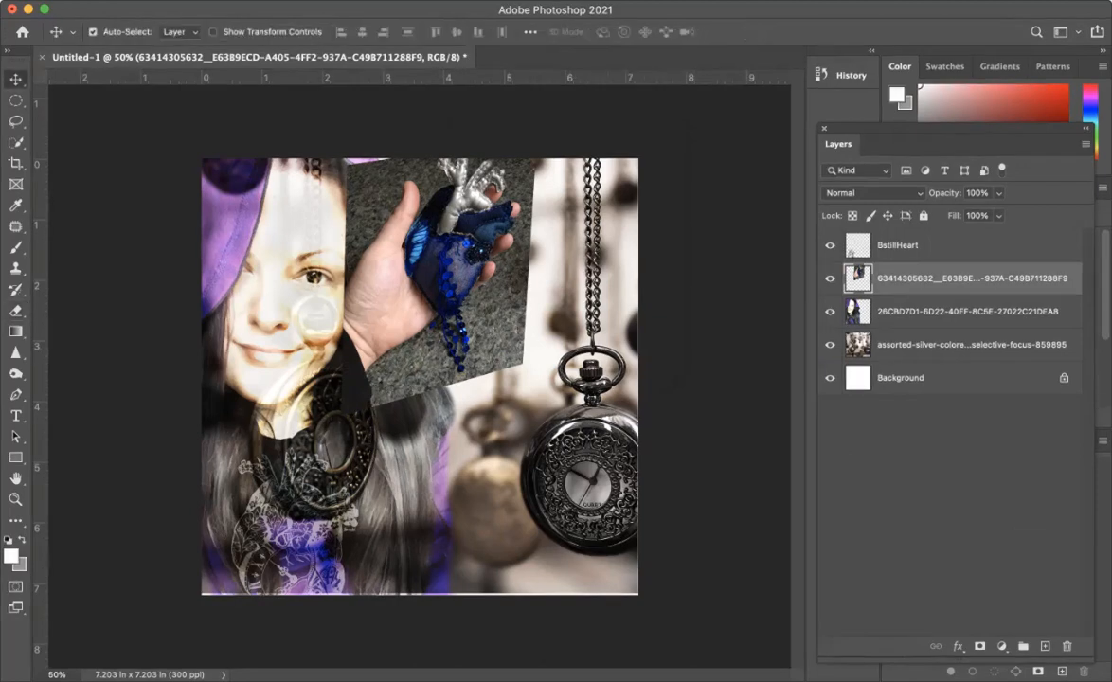
drag(454, 248, 568, 580)
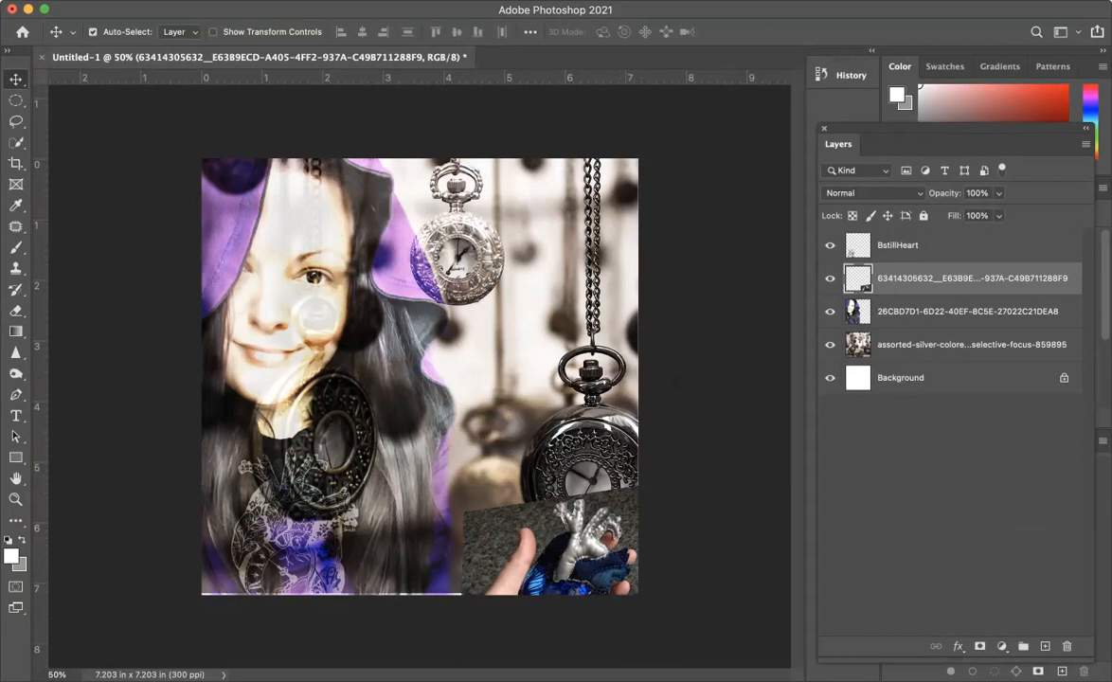
drag(463, 502, 378, 374)
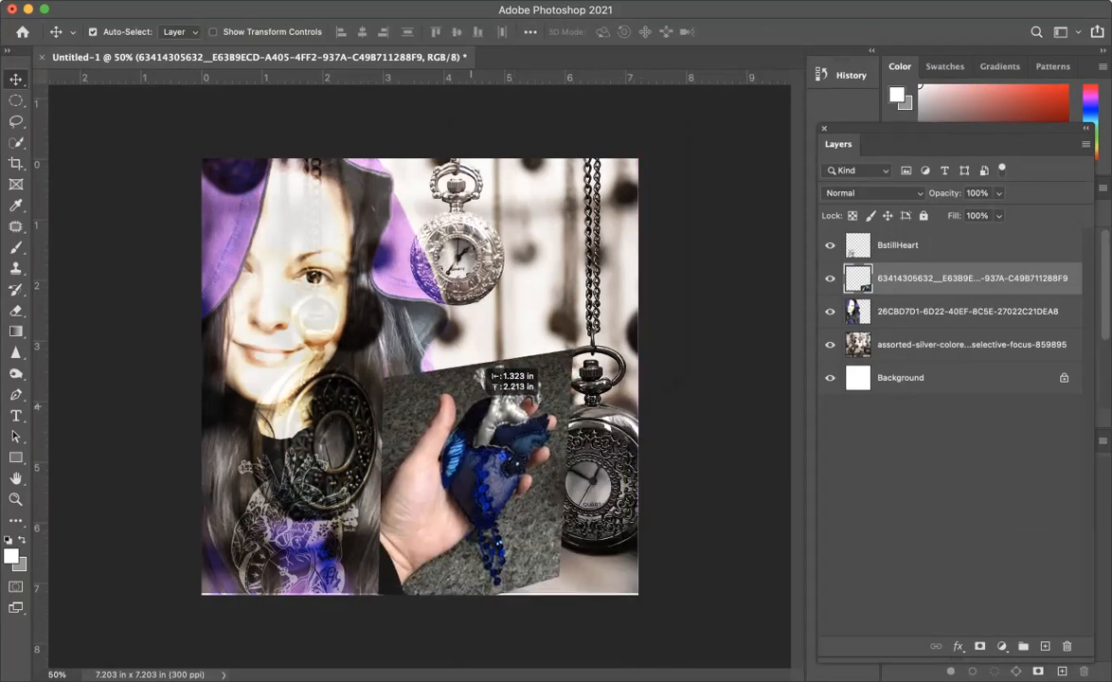
Step: Set the hand-and-heart layer's blend mode to Linear Light and move the photo up over the hanging pocket watches
click(871, 192)
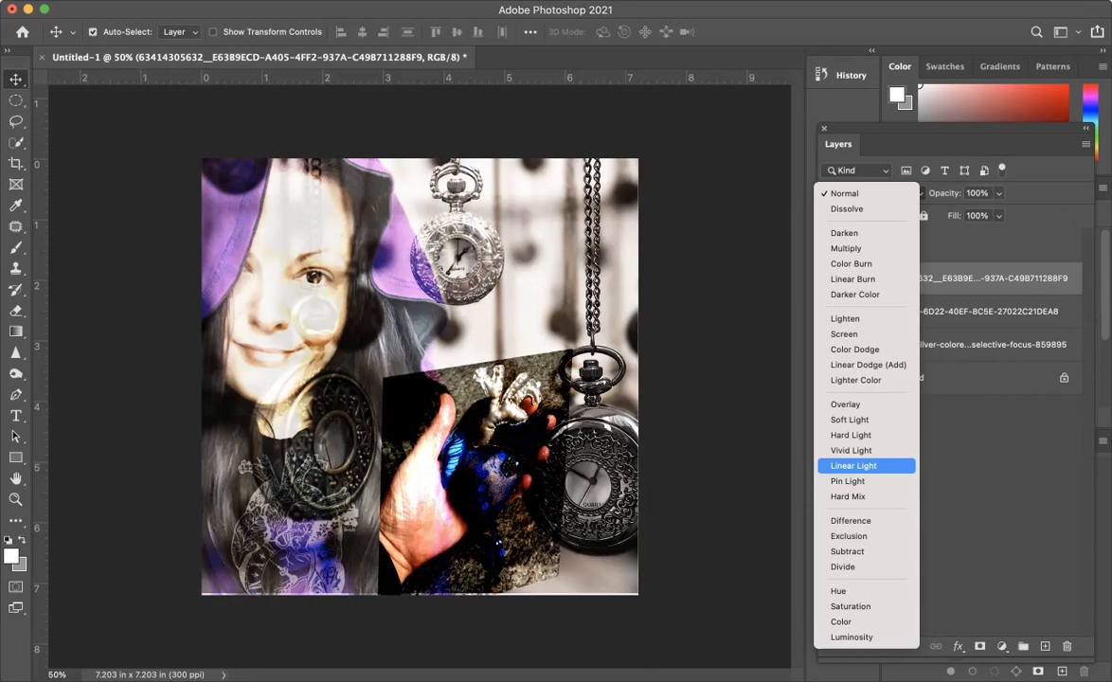
click(852, 465)
drag(446, 455, 494, 291)
click(871, 192)
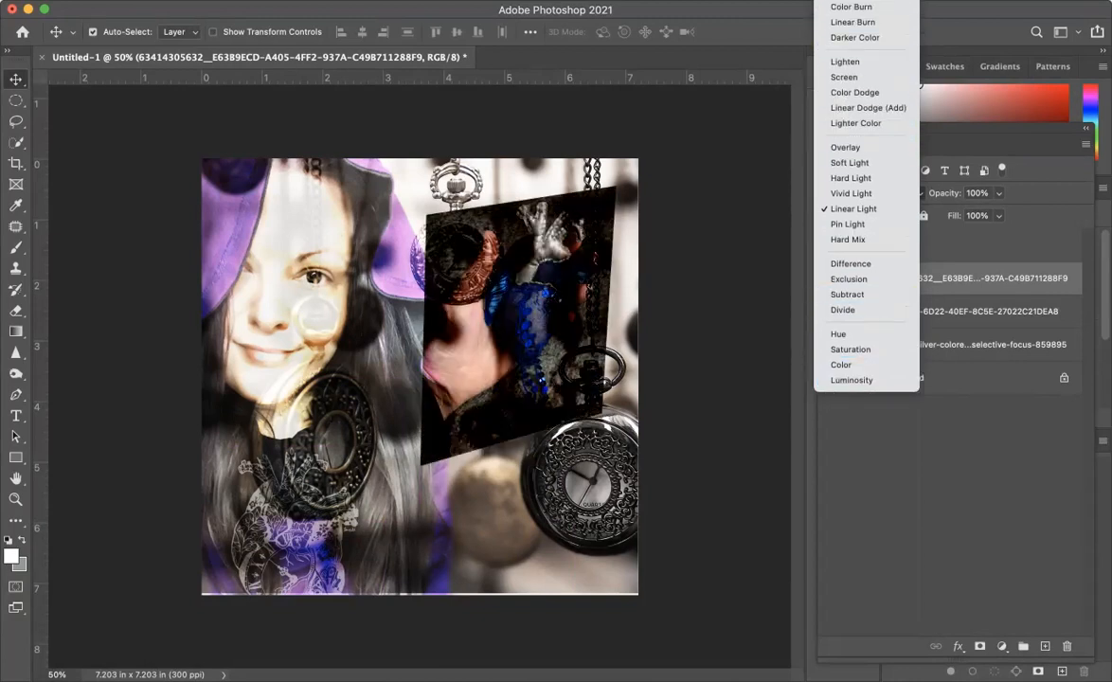
key(Escape)
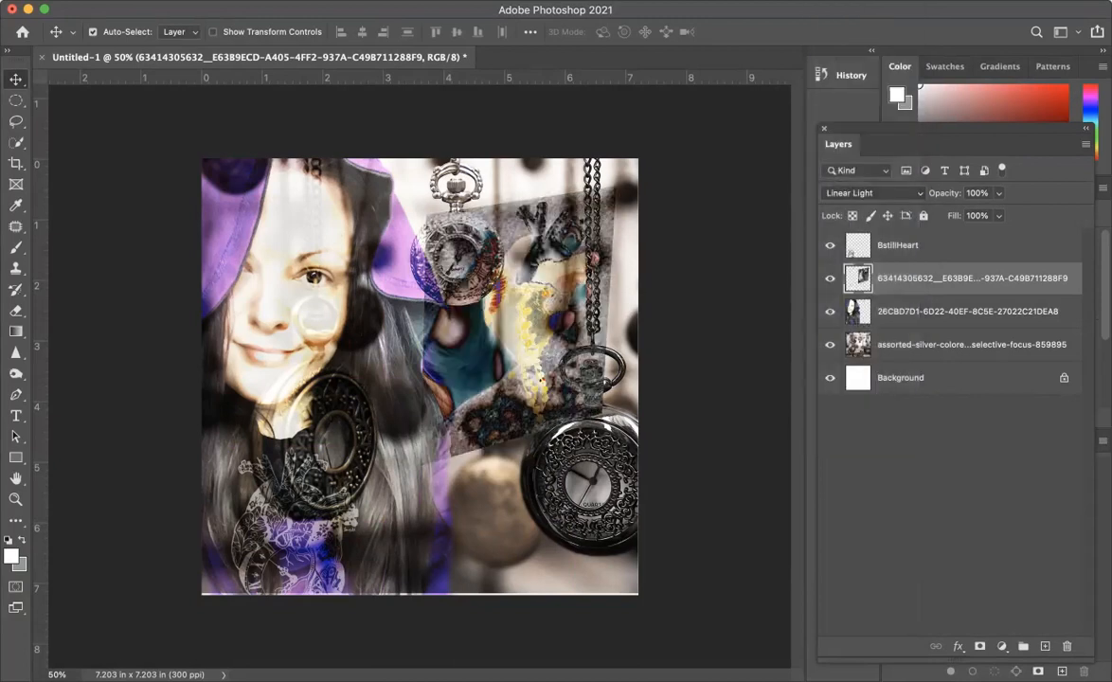